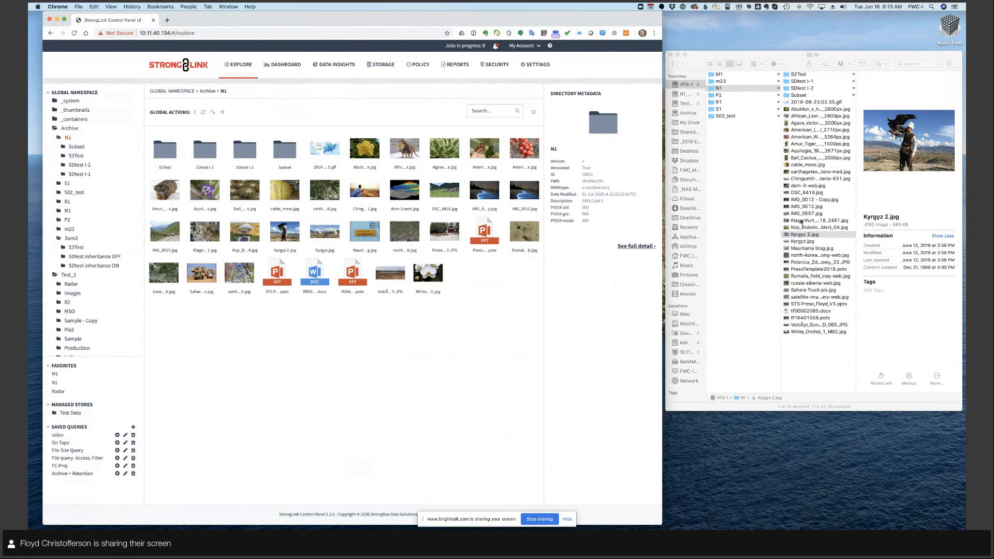
- Preview Kyrgyz 2.jpg from the N1 folder at large size in Finder, and close the preview
left_click(812, 235)
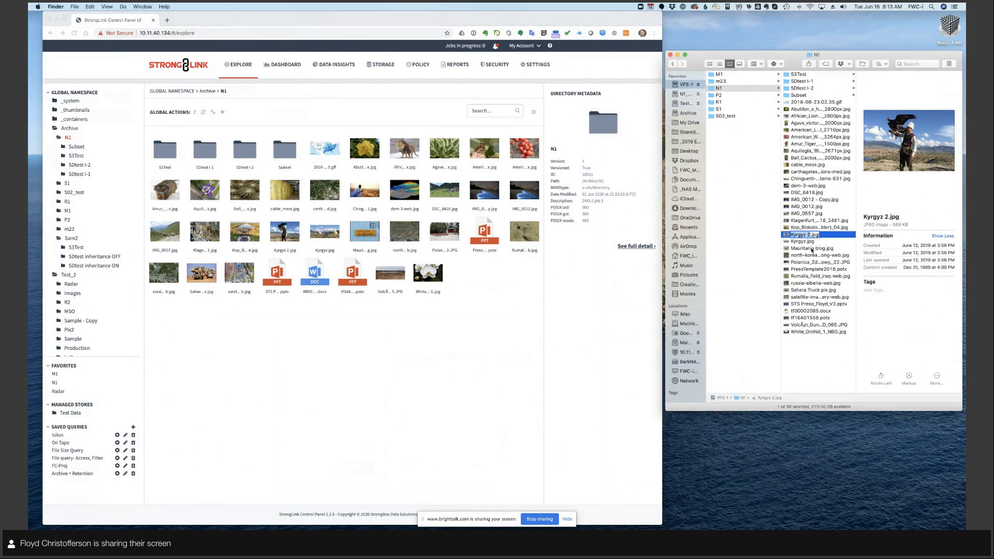
left_click(785, 236)
key("space")
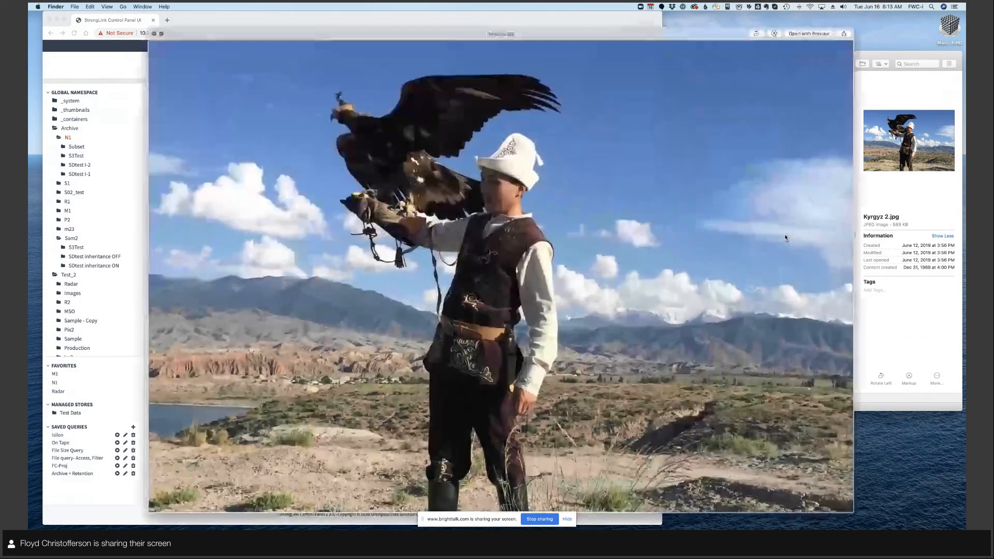
key("space")
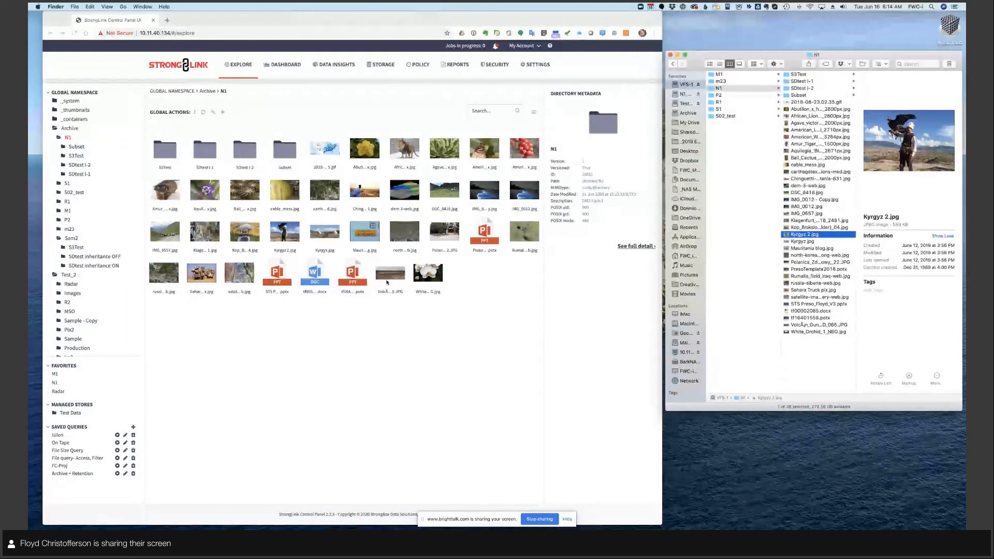
- Switch to the StrongLink control panel, select Kyrgyz 2.jpg, expand its store data and open its full details
left_click(285, 231)
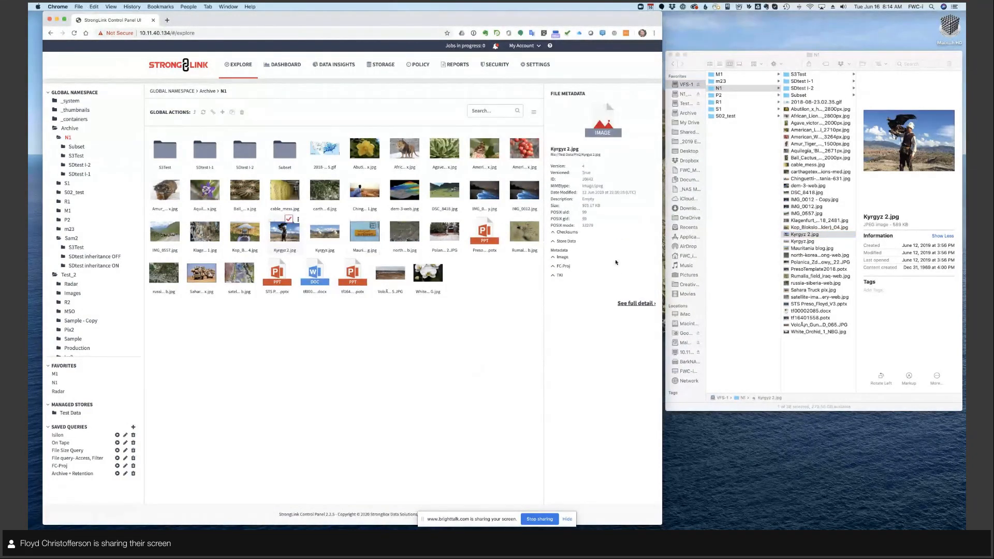
left_click(570, 241)
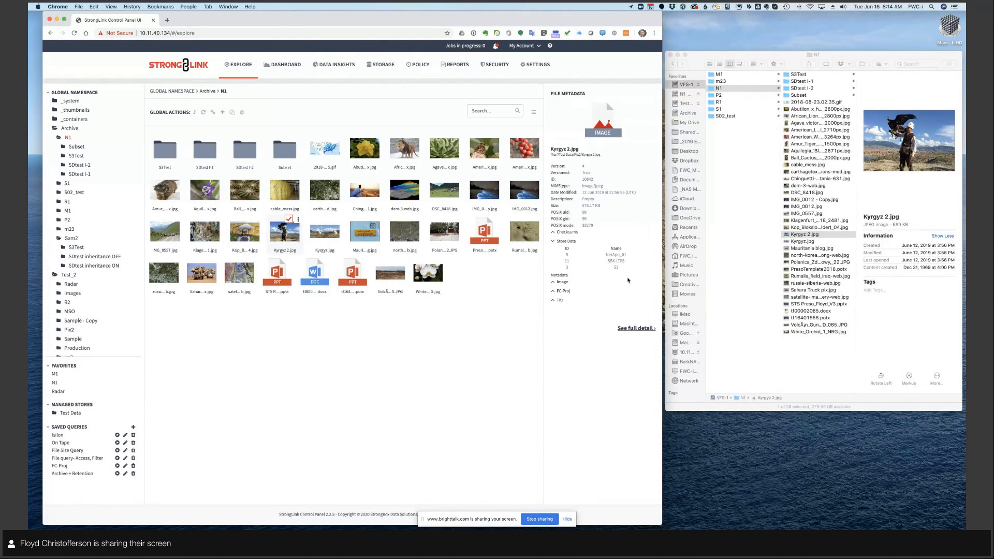
left_click(635, 329)
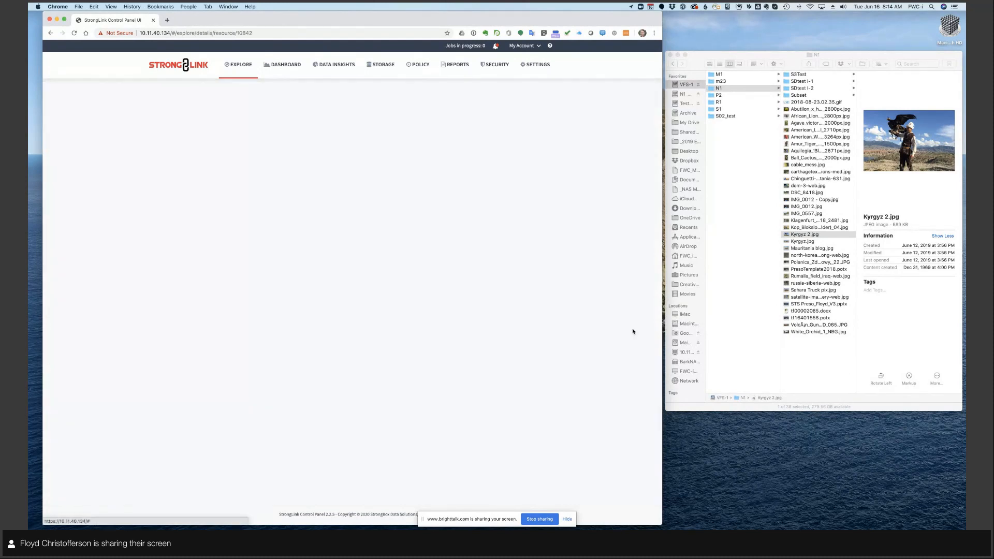
- Examine the store data, image properties and custom schema metadata of Kyrgyz 2.jpg, and return to the N1 folder listing
left_click_drag(151, 282, 219, 322)
left_click(194, 296)
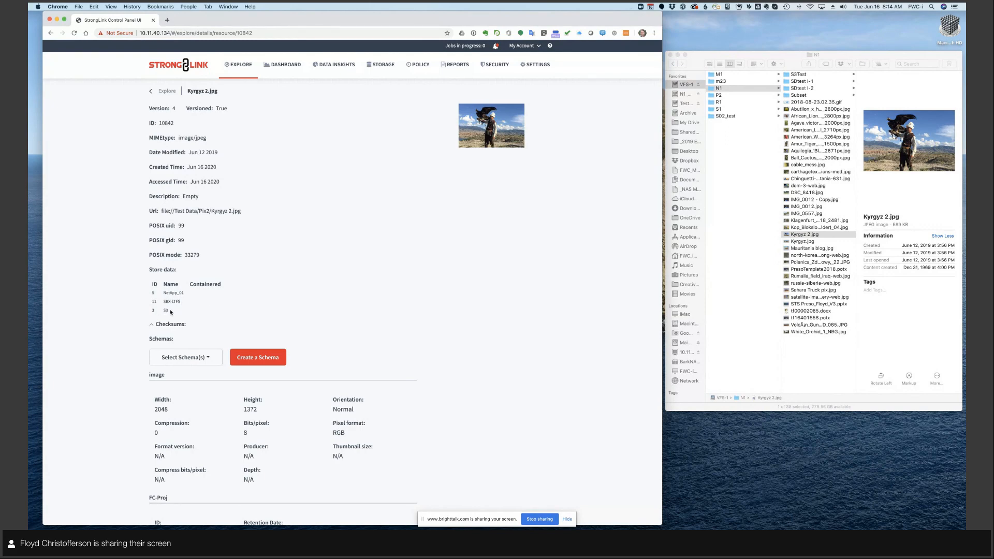
scroll(463, 337, "down", 4)
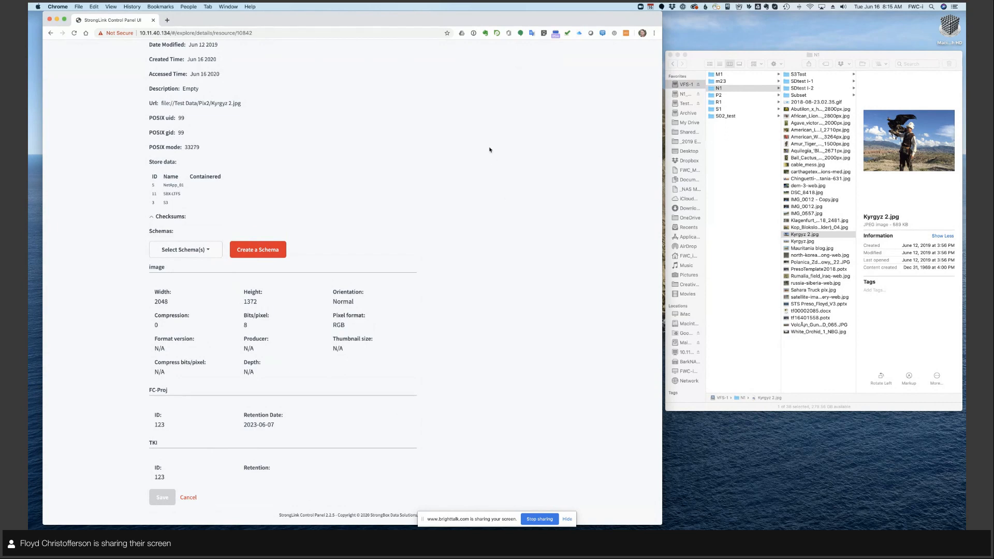
scroll(490, 149, "up", 5)
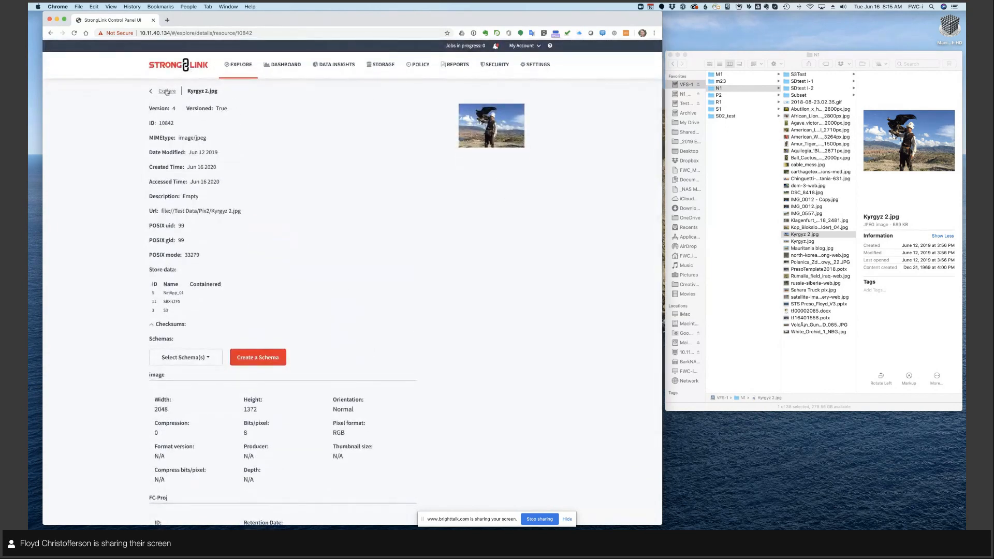
left_click(167, 92)
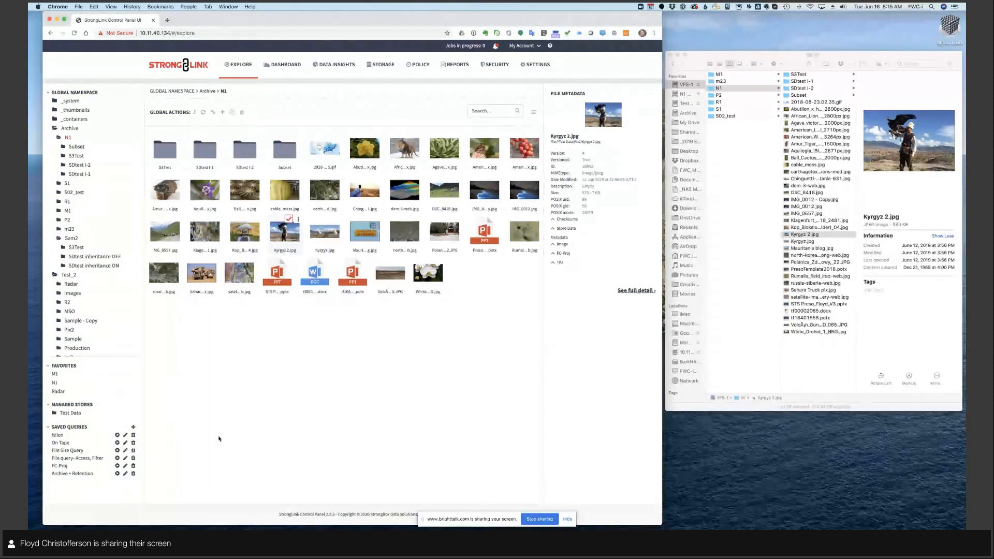
- Review the rules of the Isilon saved query, save it and run it
left_click(125, 435)
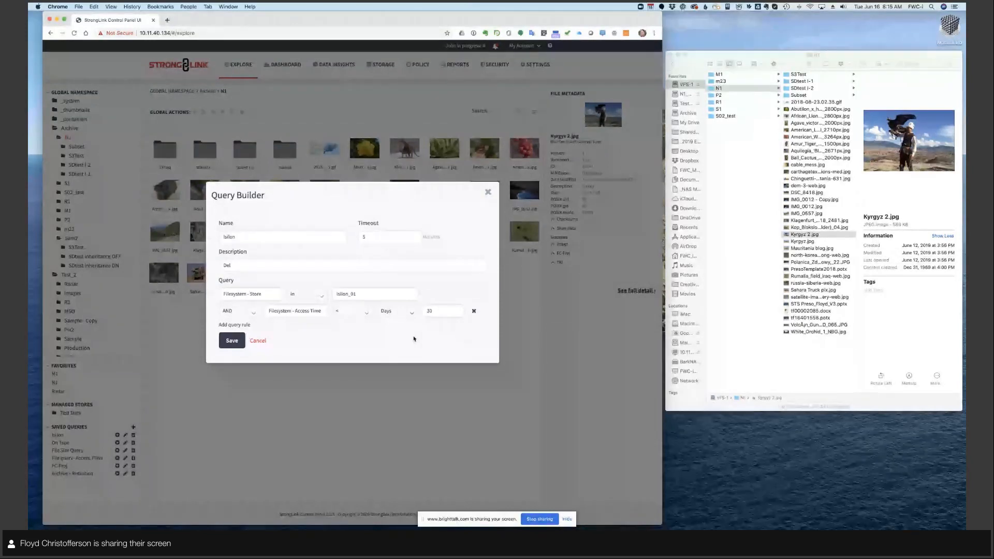
left_click(229, 341)
left_click(231, 342)
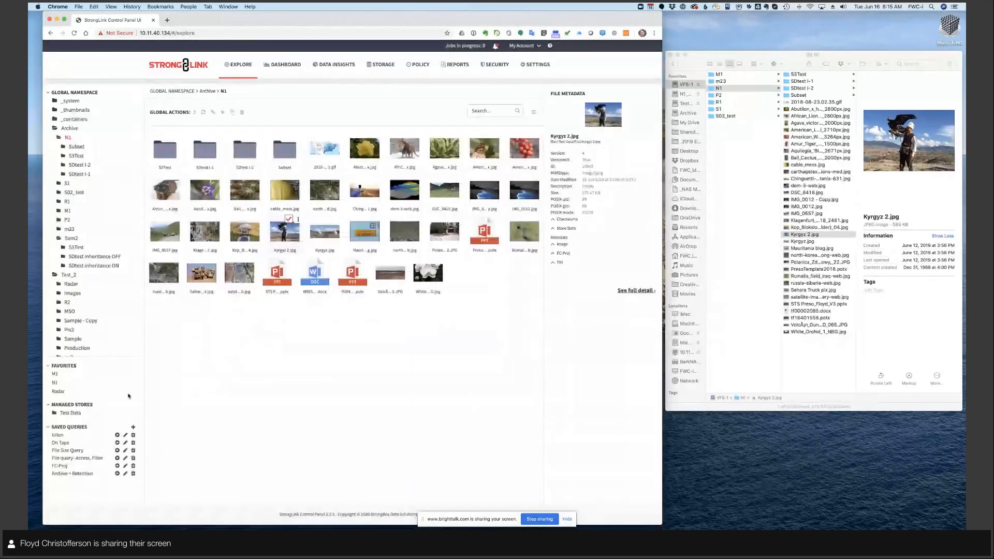
left_click(117, 435)
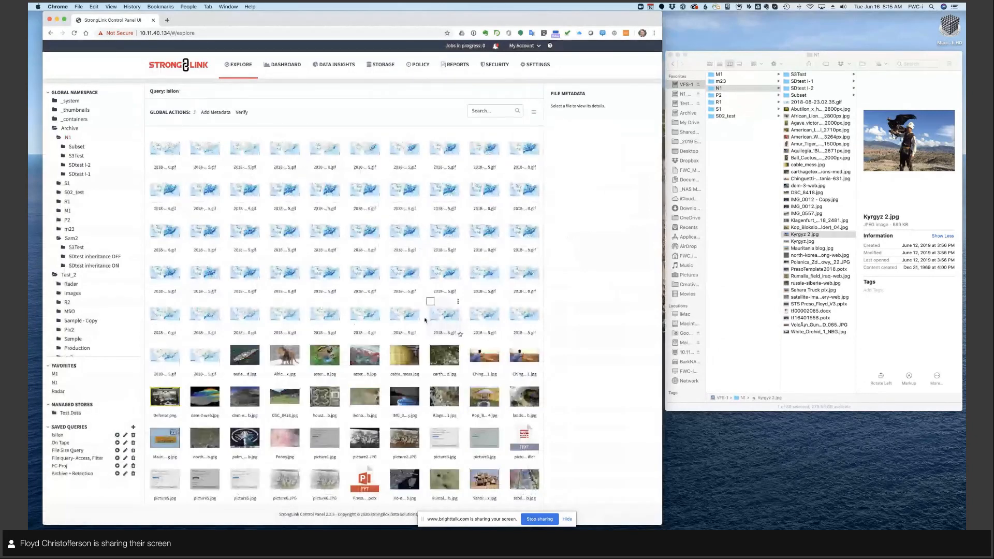
- Try another comparison operator for the access time rule in the Isilon saved query, save it and rerun it
left_click(125, 436)
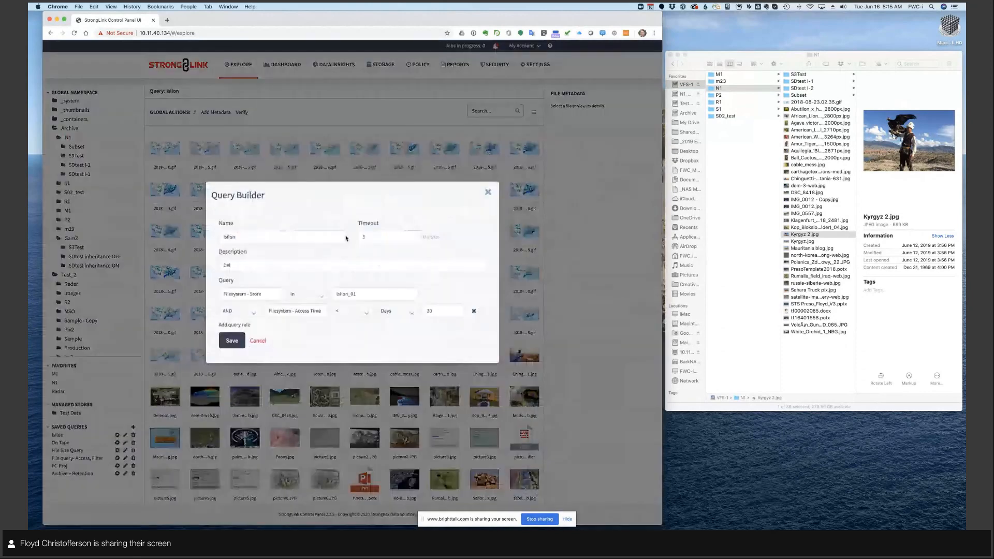
left_click(352, 311)
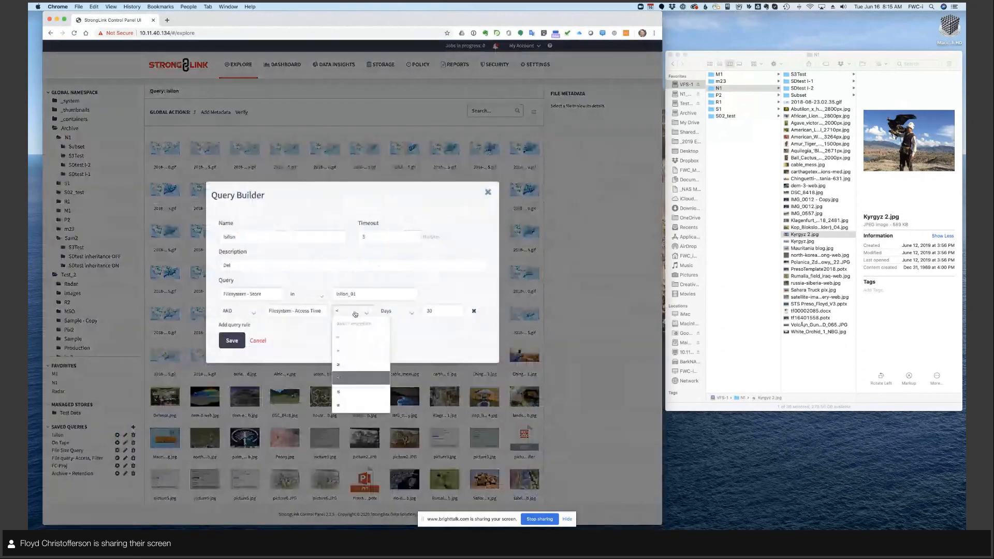
left_click(349, 352)
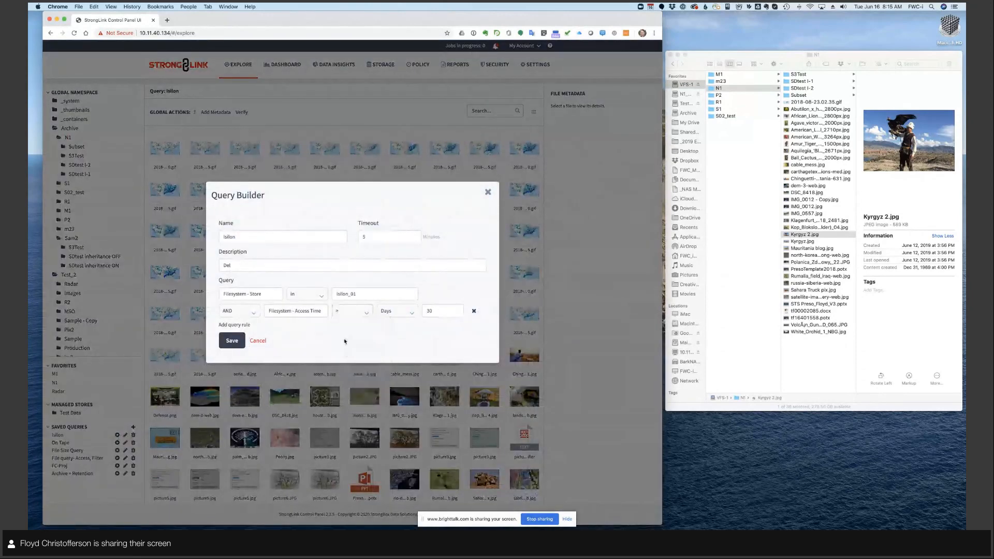
left_click(231, 342)
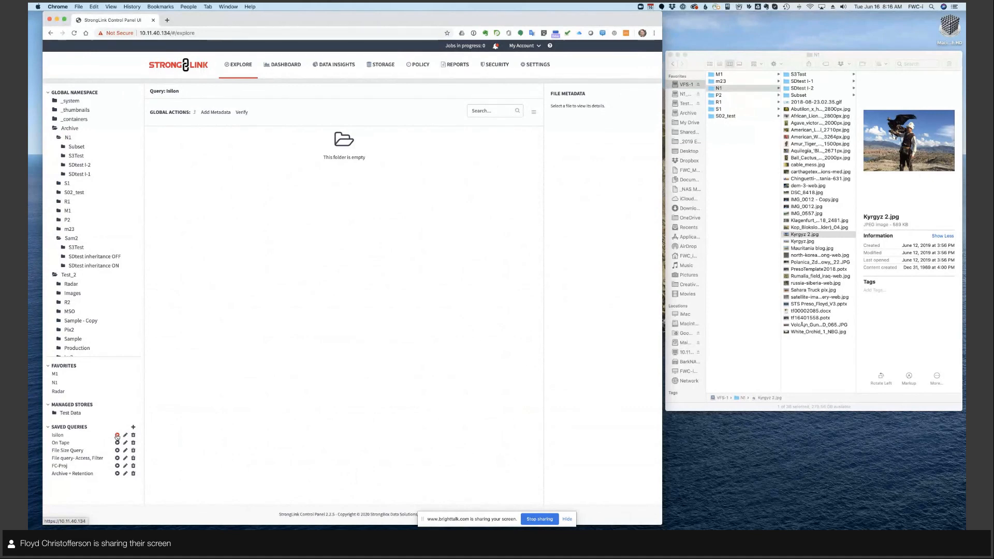
- Change the access time rule's comparison operator again in the Isilon saved query, save it and run it
left_click(125, 436)
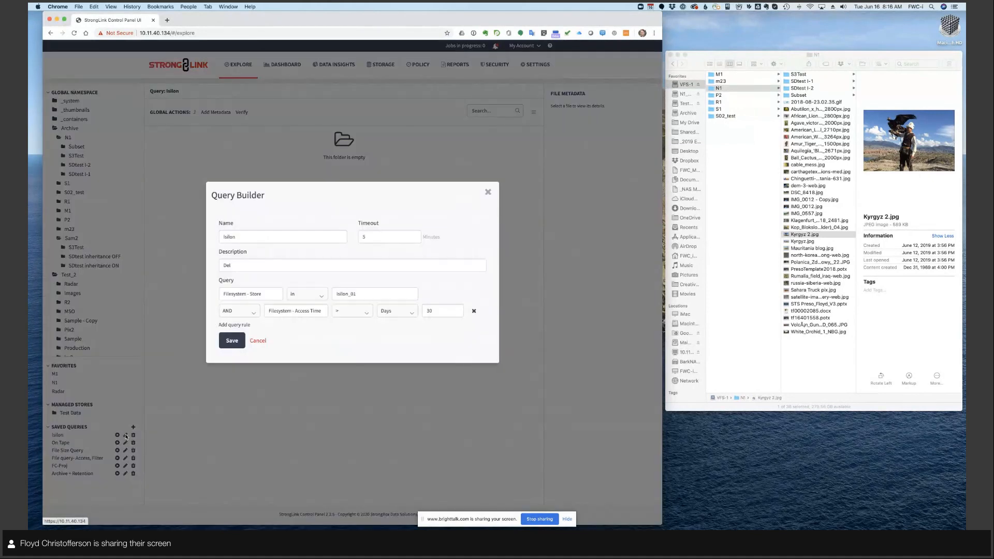
left_click(352, 311)
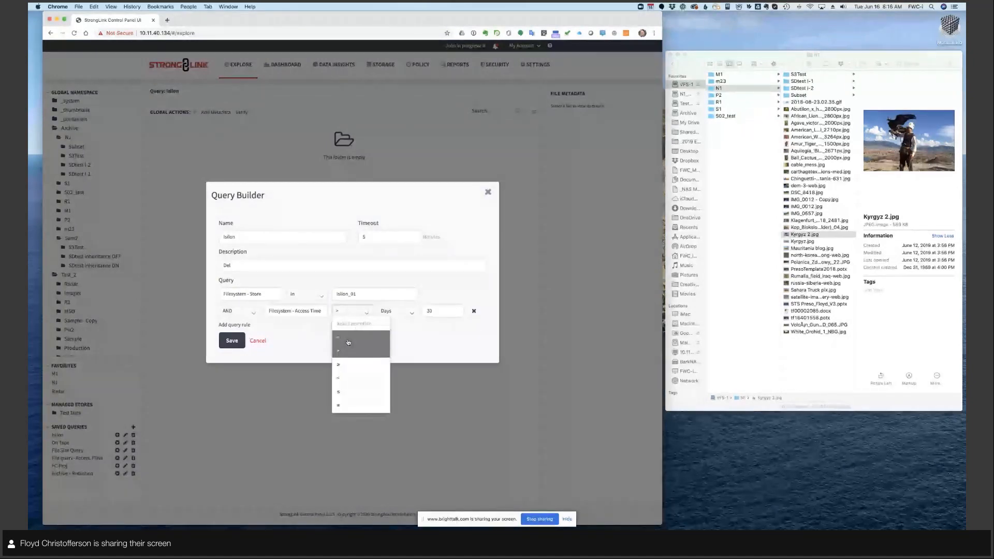
left_click(347, 363)
left_click(232, 341)
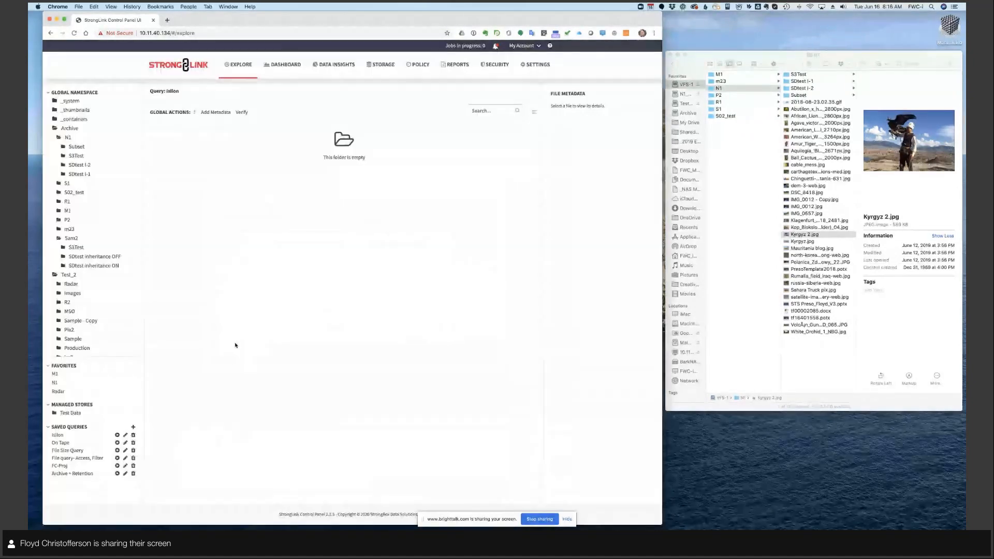
left_click(117, 435)
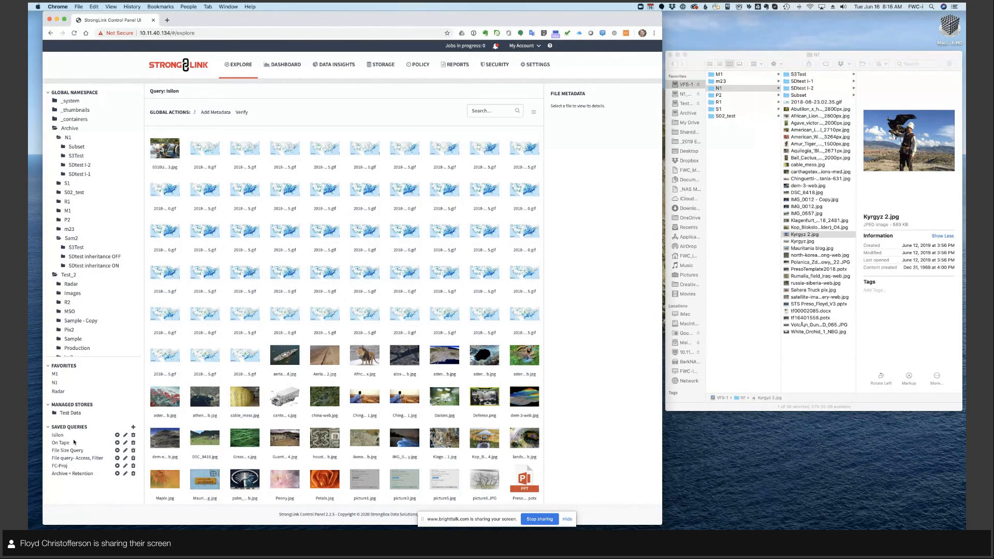
- Inspect the Verify job options and the ND metadata schema fields for the query results, cancelling both actions
left_click(242, 112)
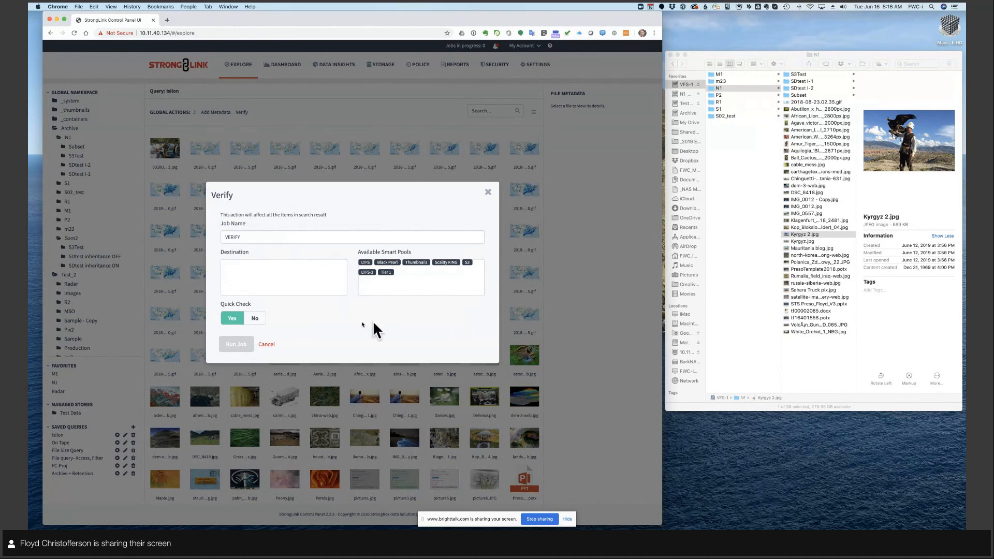
left_click(266, 345)
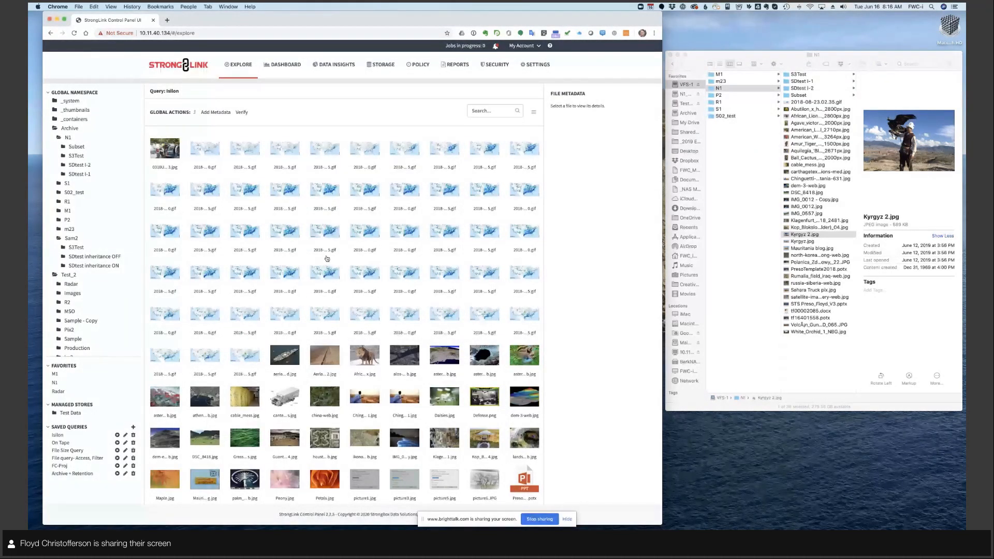
left_click(215, 112)
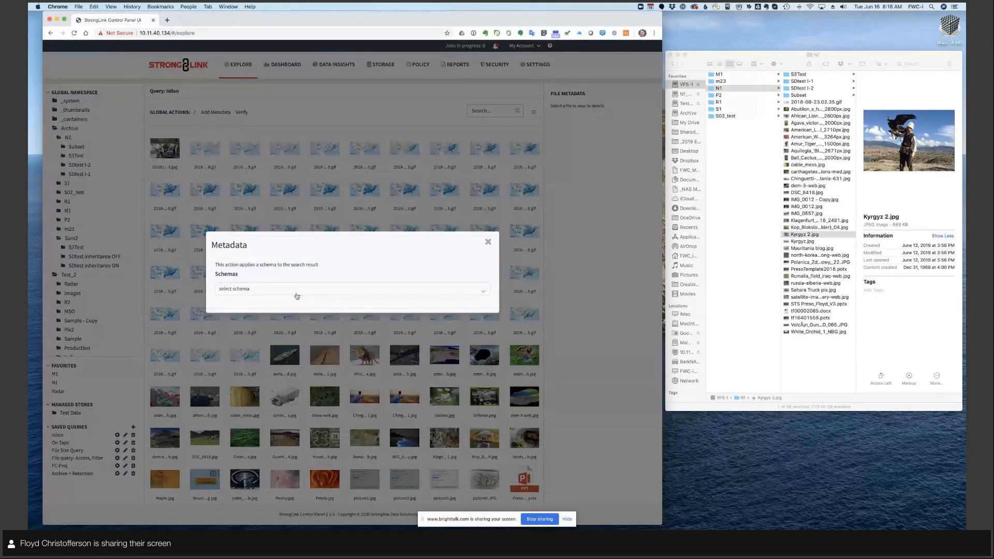
left_click(290, 290)
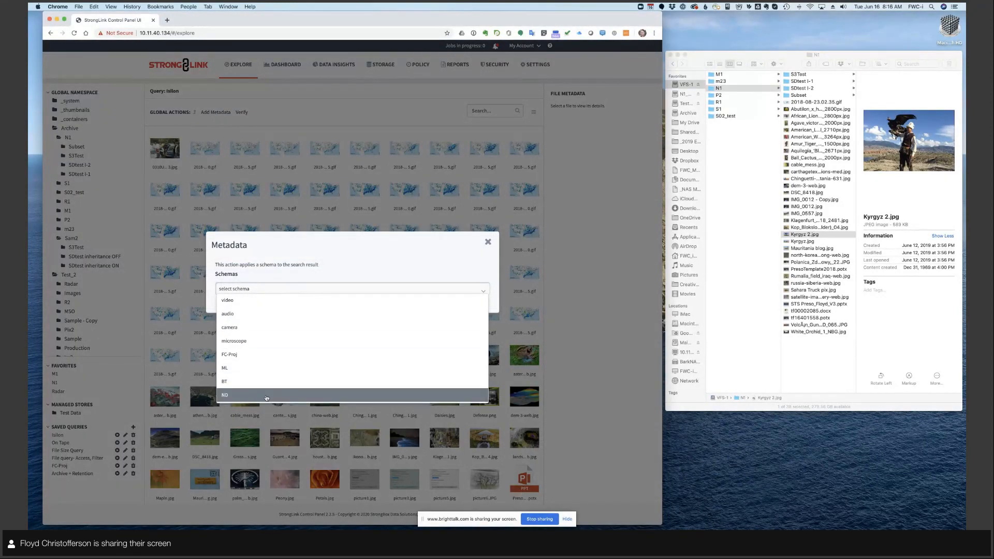
left_click(266, 396)
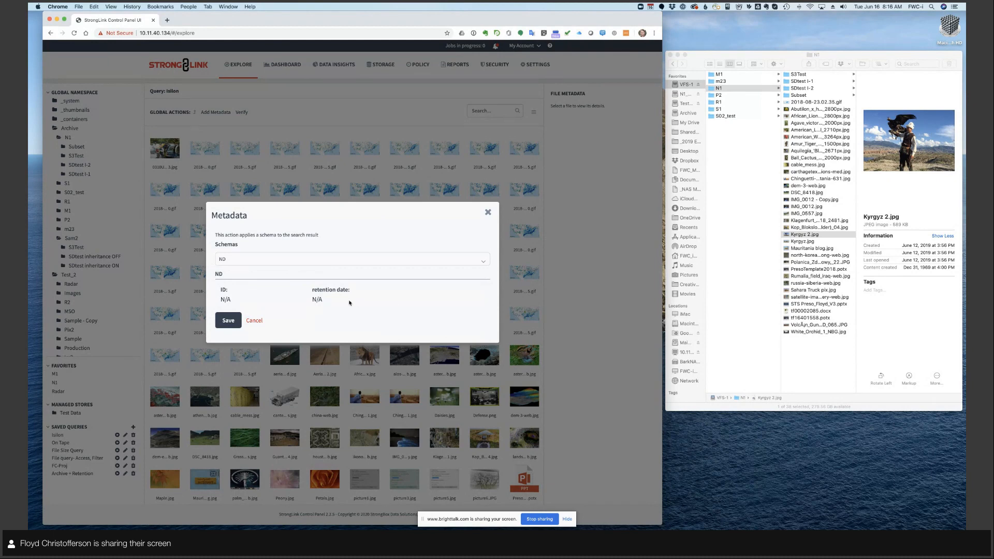
left_click(254, 320)
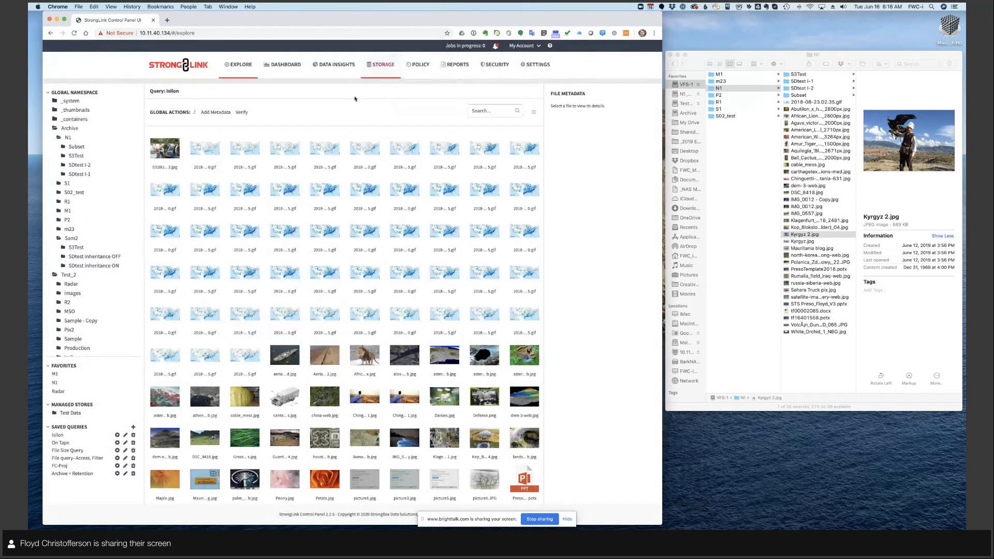
- View the policy library, return to the file explorer and review the On Tape saved query's store rule, cancelling any edit
left_click(419, 64)
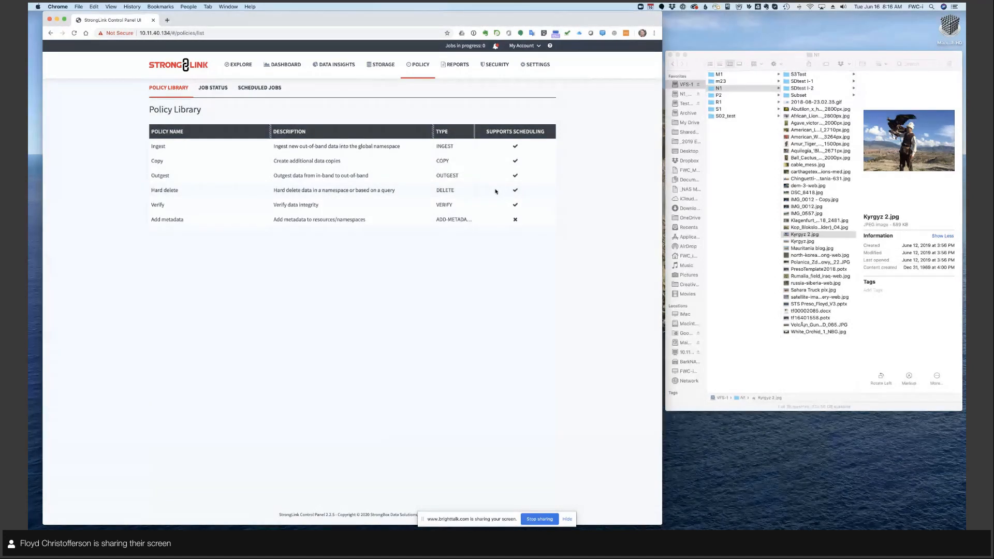
left_click(233, 65)
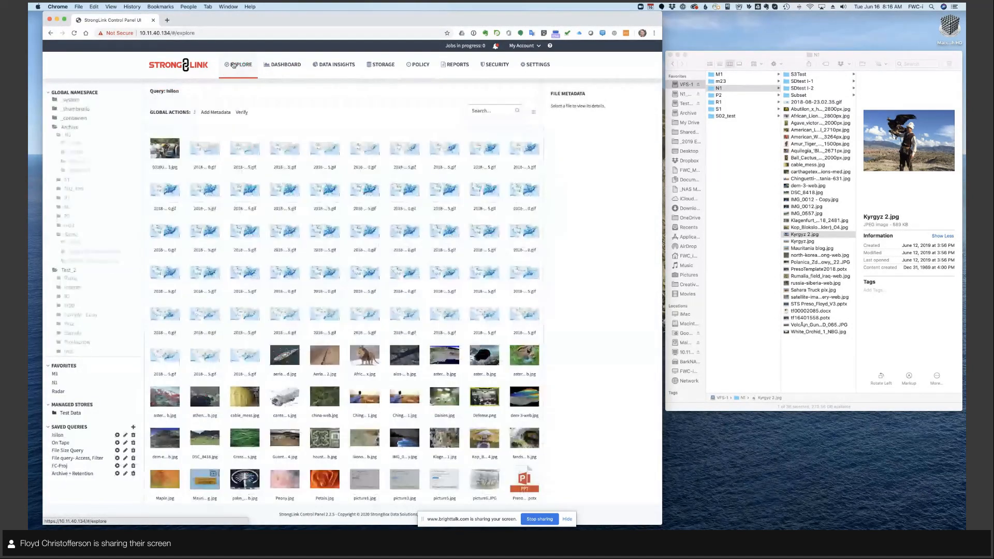
left_click(124, 443)
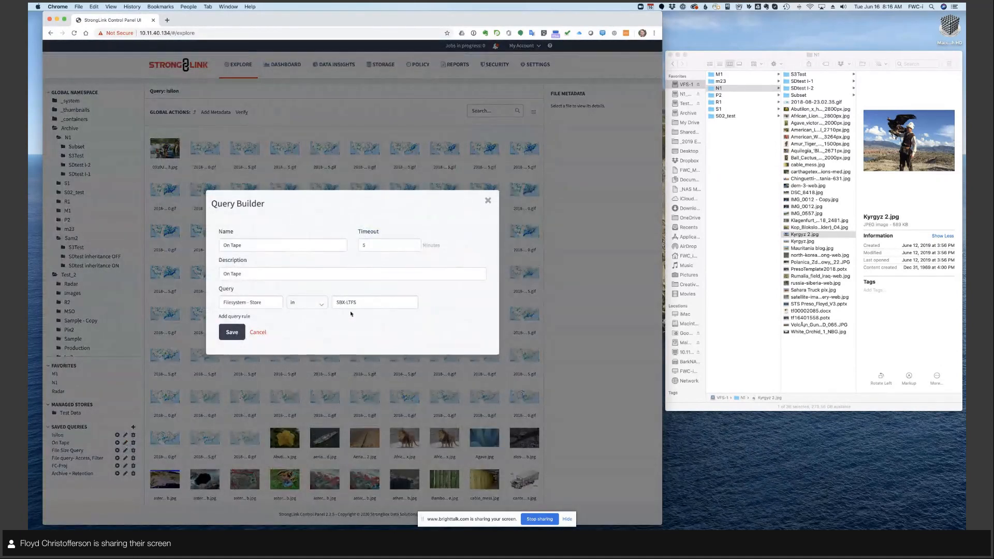
left_click(258, 333)
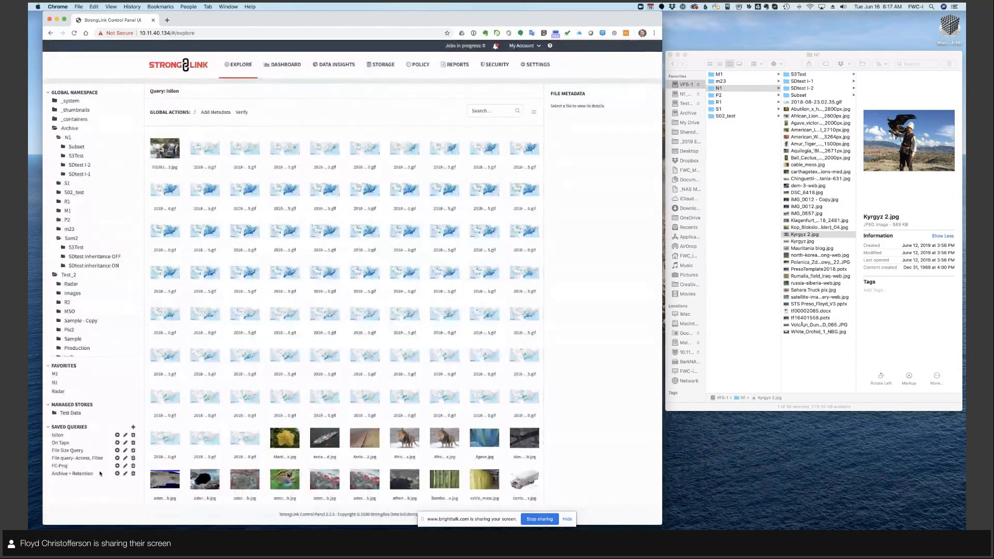
- Review the size, namespace and name rules of File Size Query, save it and run it
left_click(124, 450)
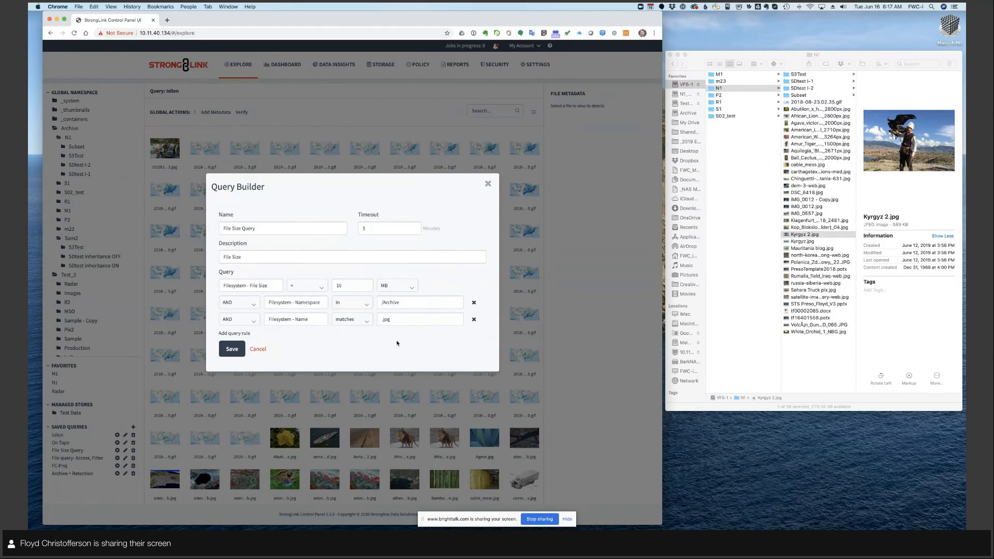
left_click(231, 347)
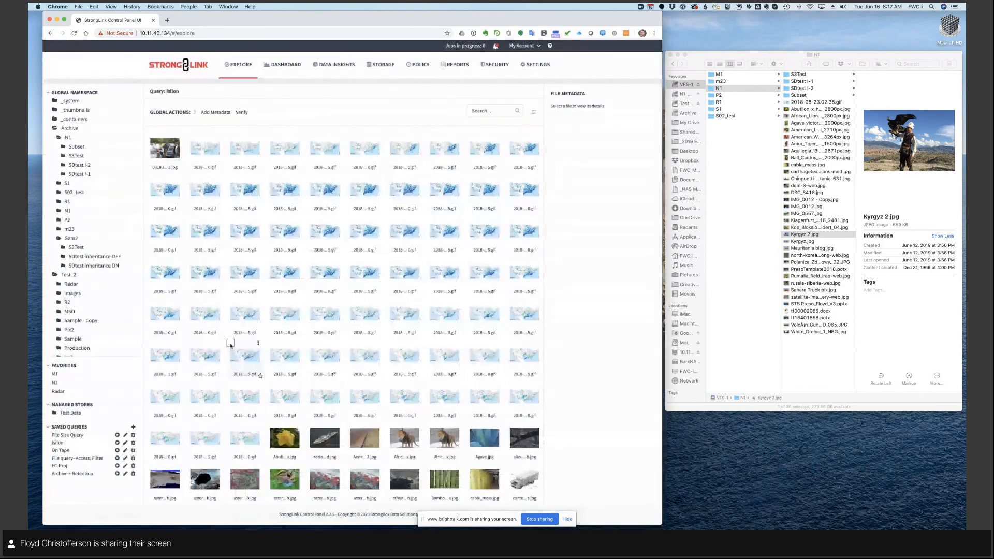
left_click(117, 435)
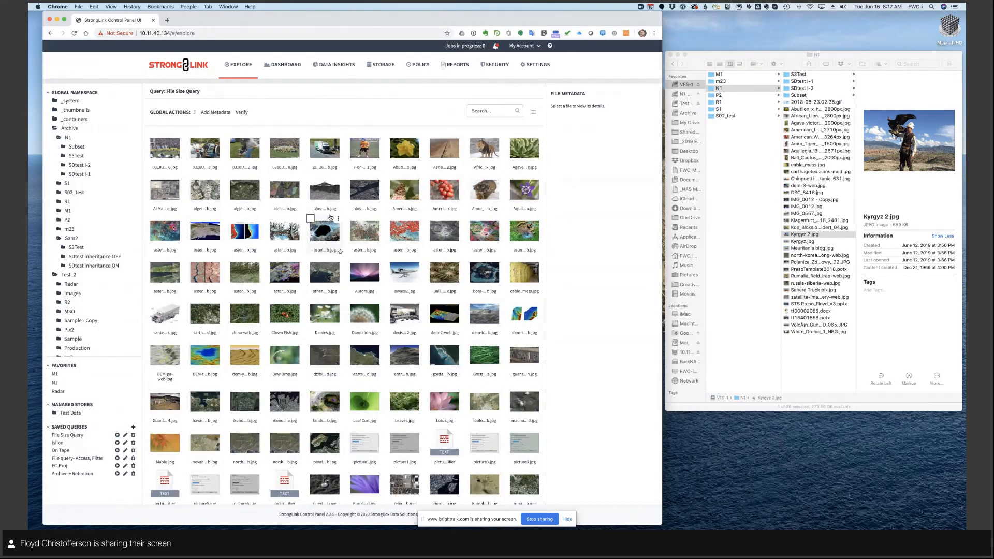
- View the policy library and the report library, and return to the file explorer
left_click(419, 66)
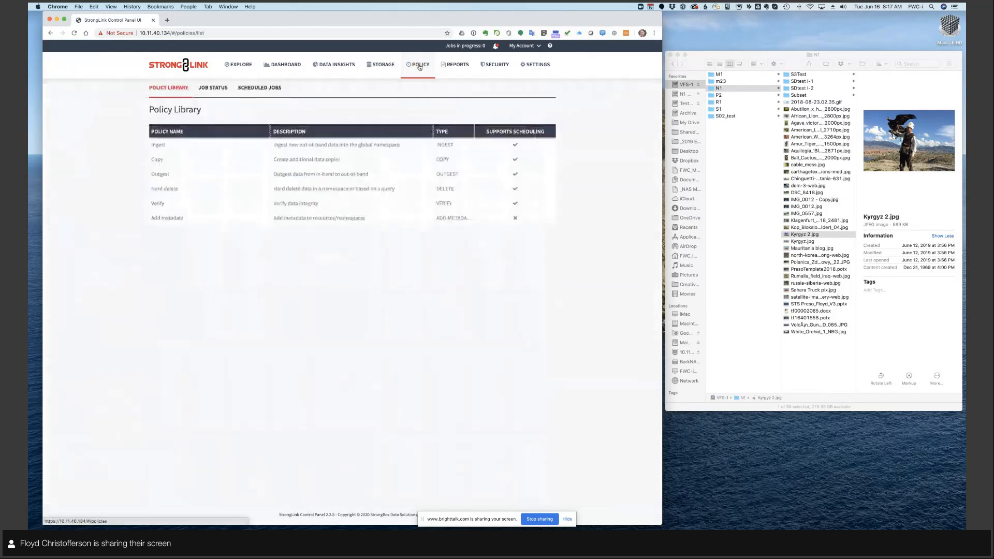
left_click(451, 67)
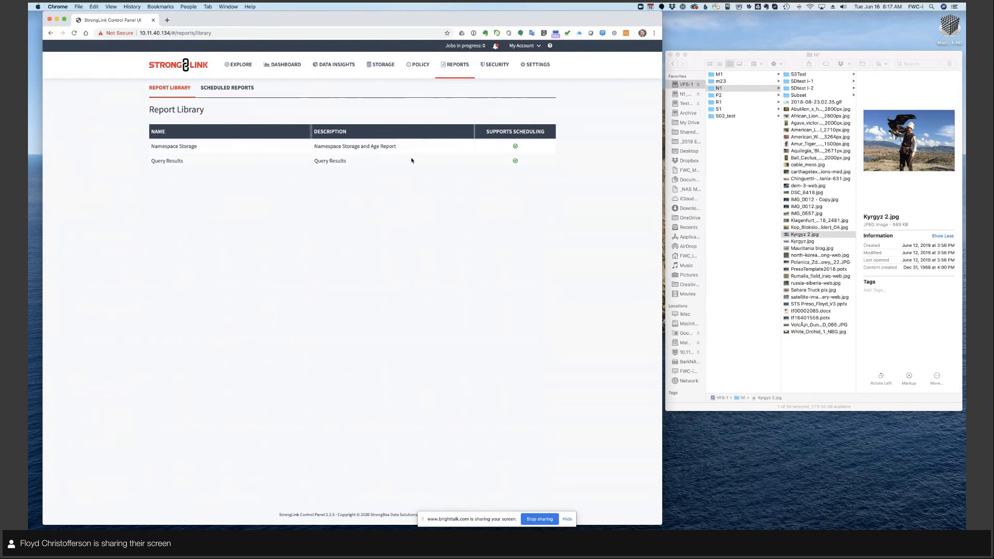
left_click(248, 65)
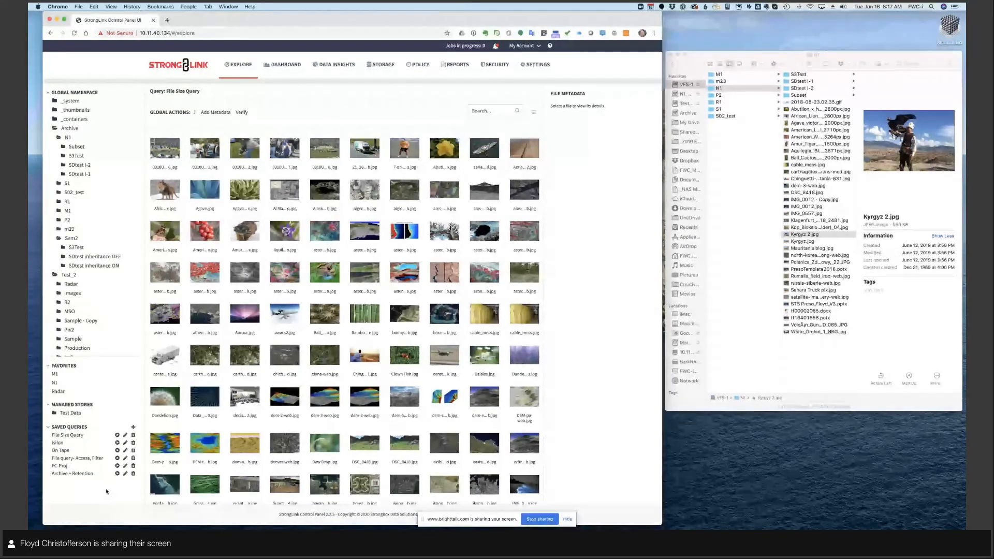
- Try adding a rule to the Archive + Retention saved query for Filesystem - Access Time > 30 Days
left_click(125, 473)
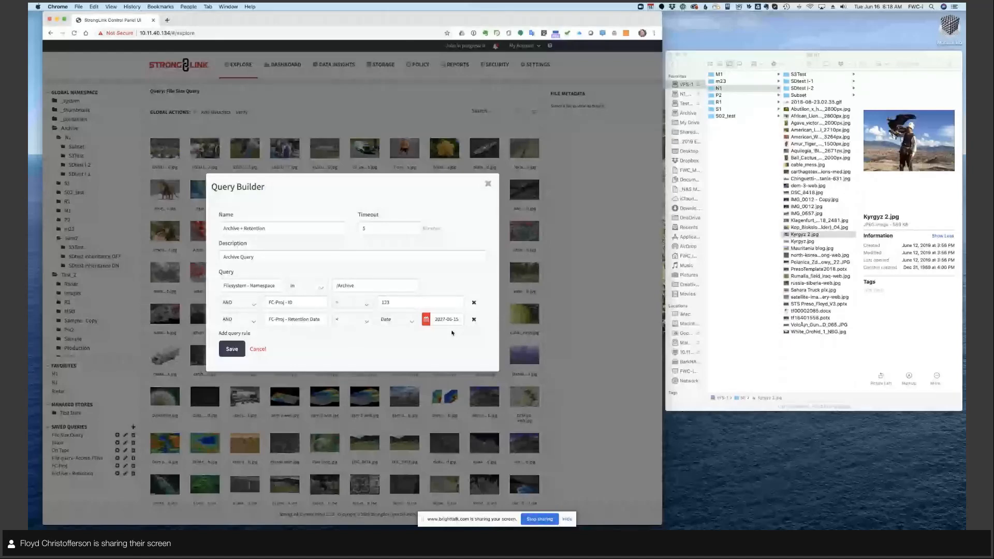
left_click(234, 332)
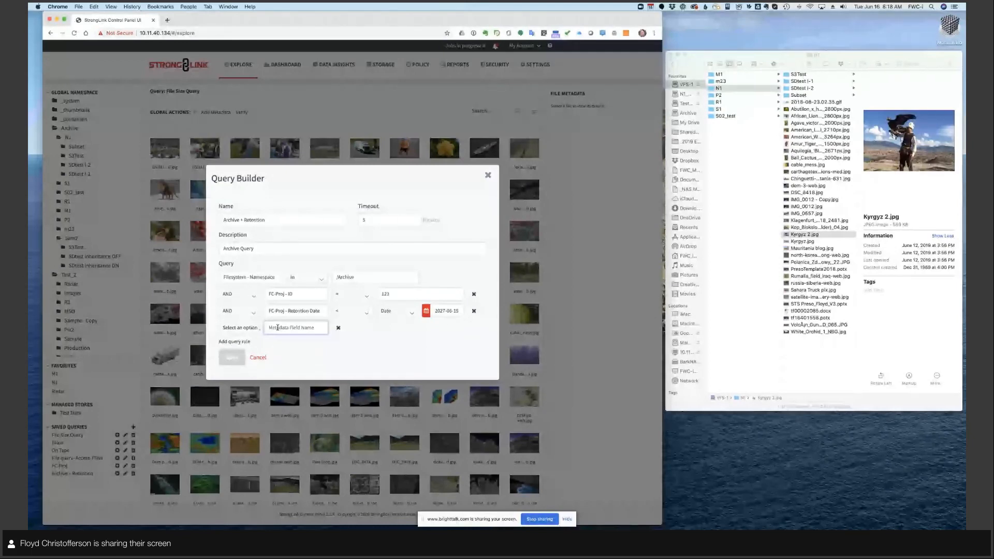
type("acc")
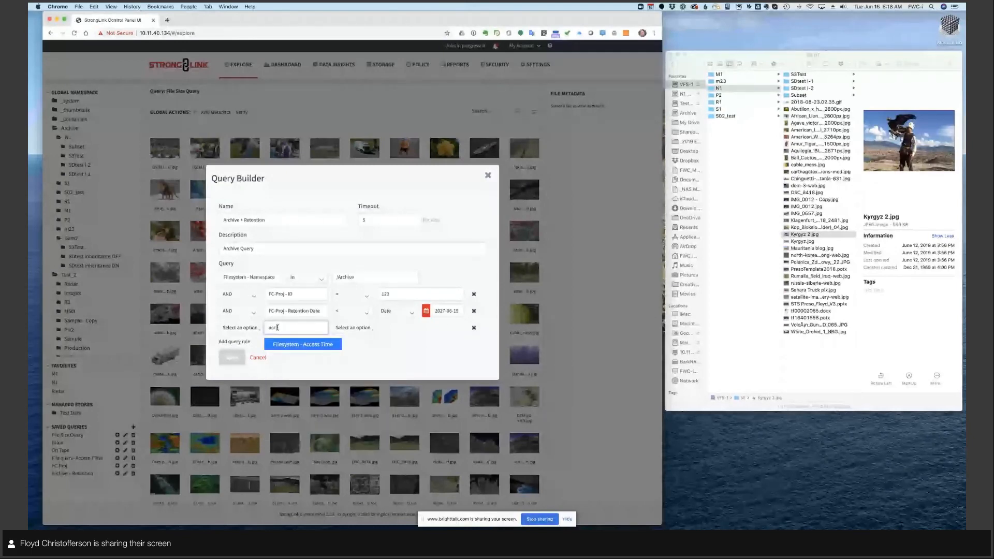
left_click(291, 344)
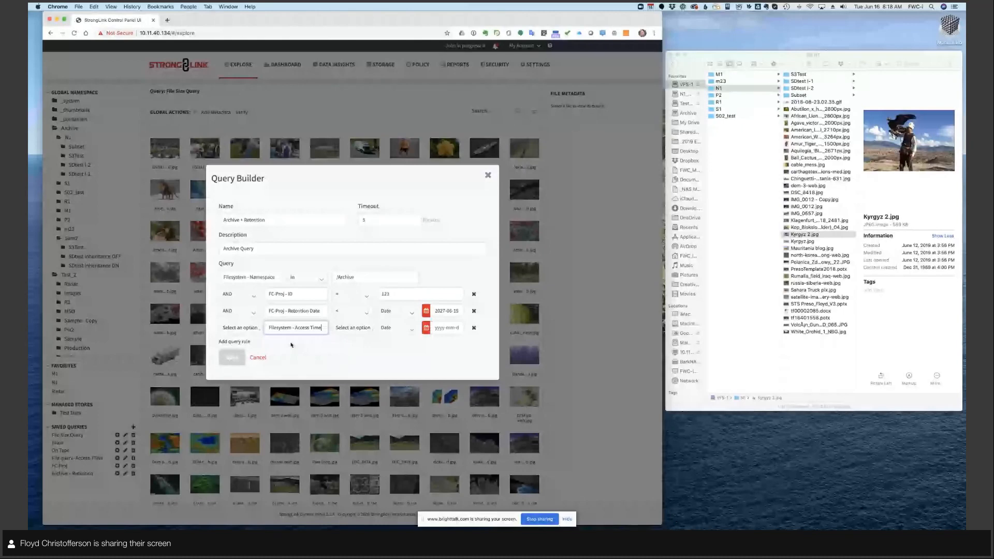
left_click(352, 328)
left_click(342, 368)
left_click(395, 327)
left_click(394, 355)
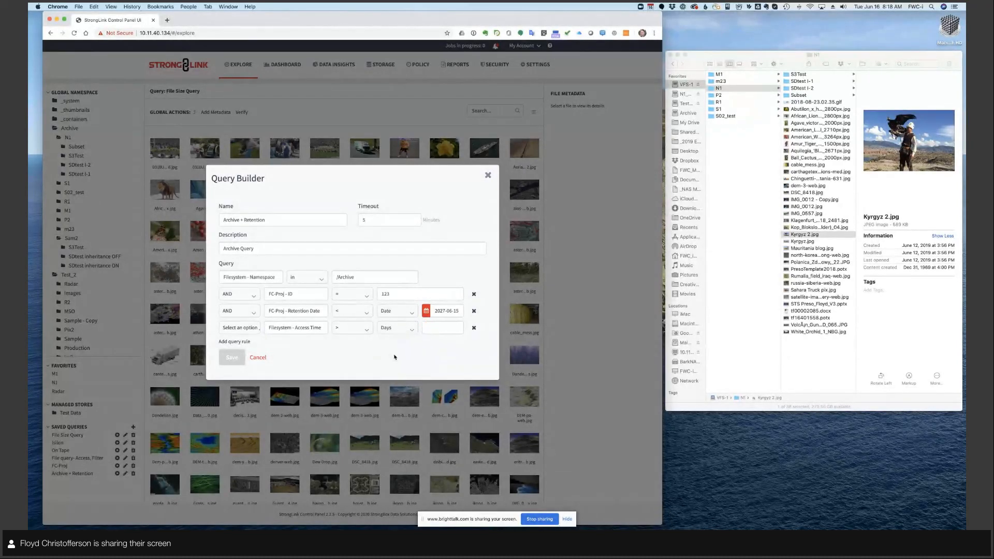
left_click(432, 329)
type("30")
- Try switching the query's namespace rule to Filesystem - Store, look through the available stores, and cancel the query edit
left_click(267, 277)
left_click_drag(279, 276, 162, 277)
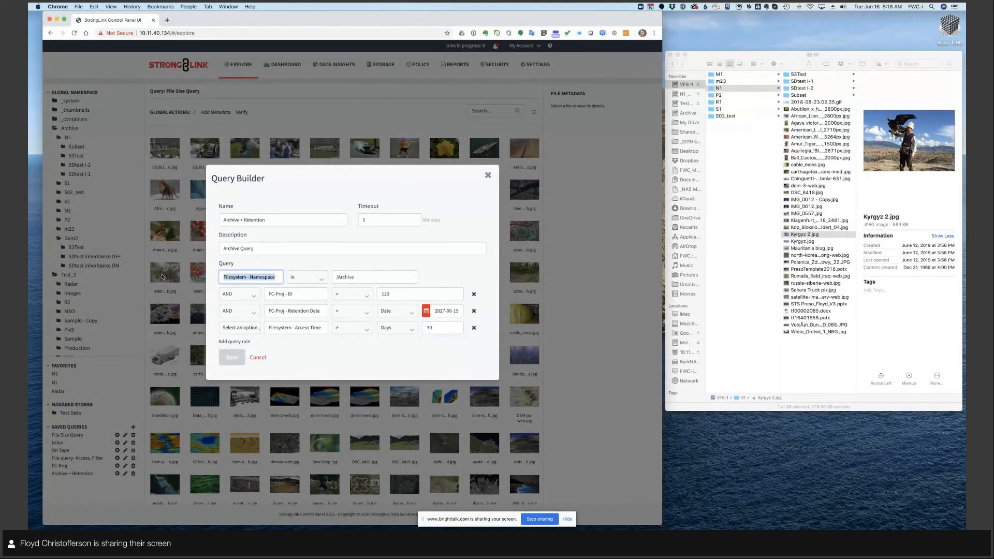
type("stor")
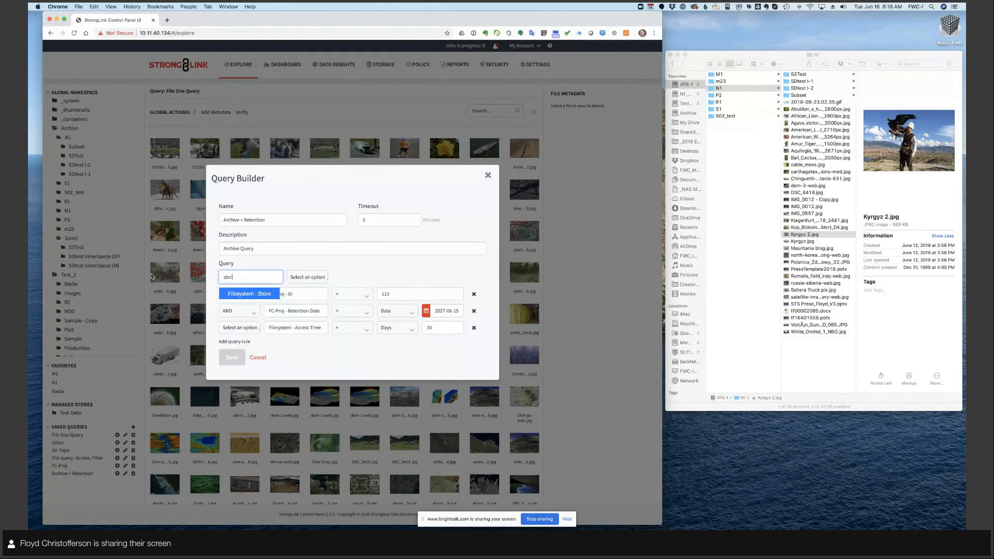
left_click(231, 291)
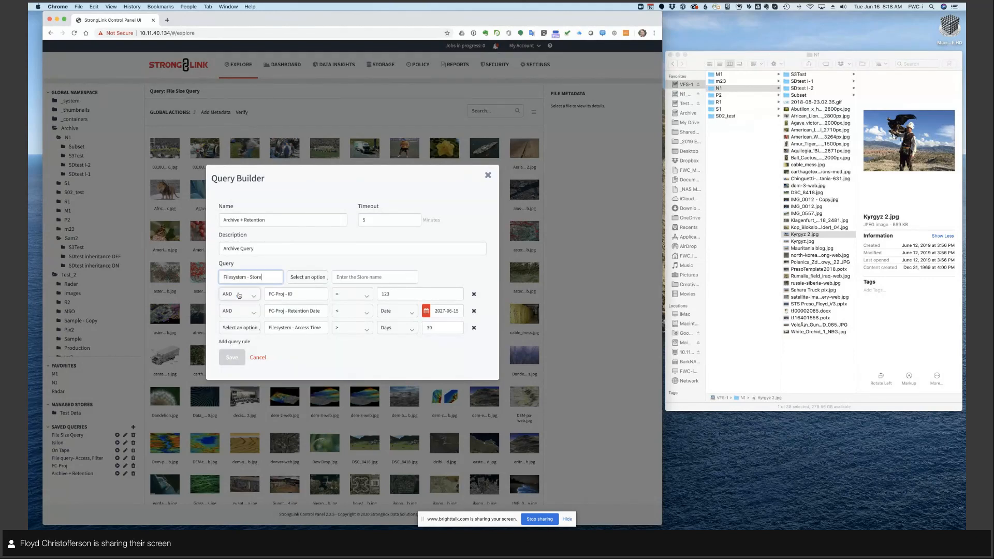
left_click(350, 277)
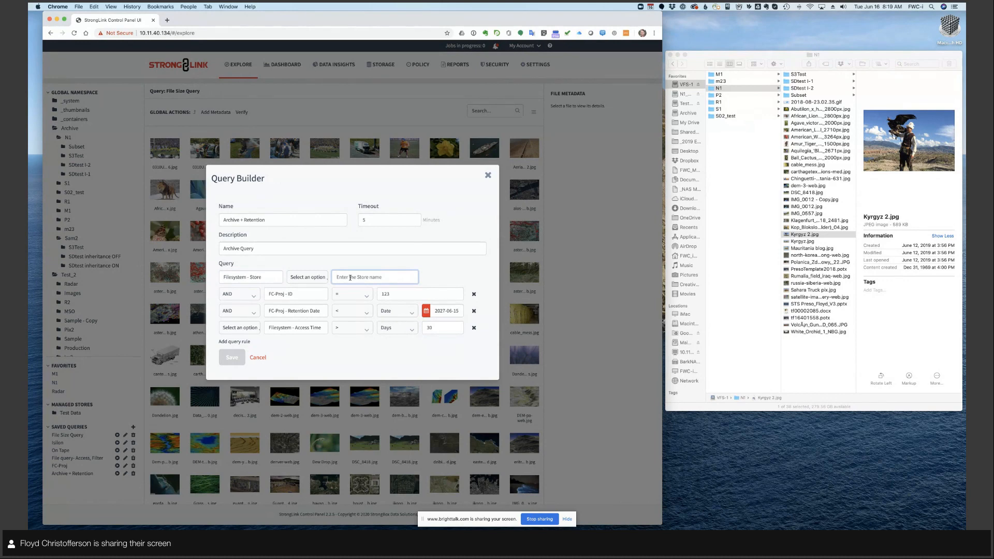
type("l")
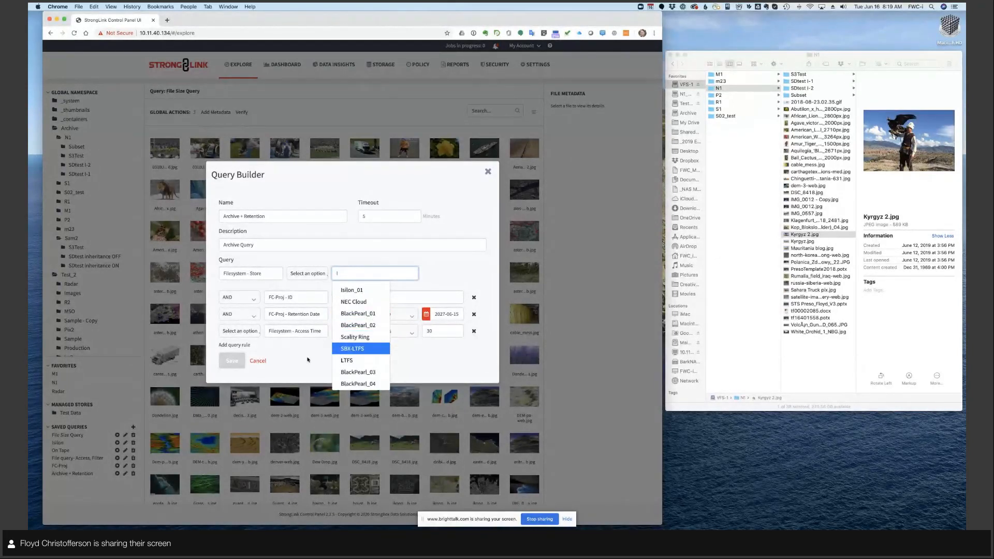
left_click(284, 360)
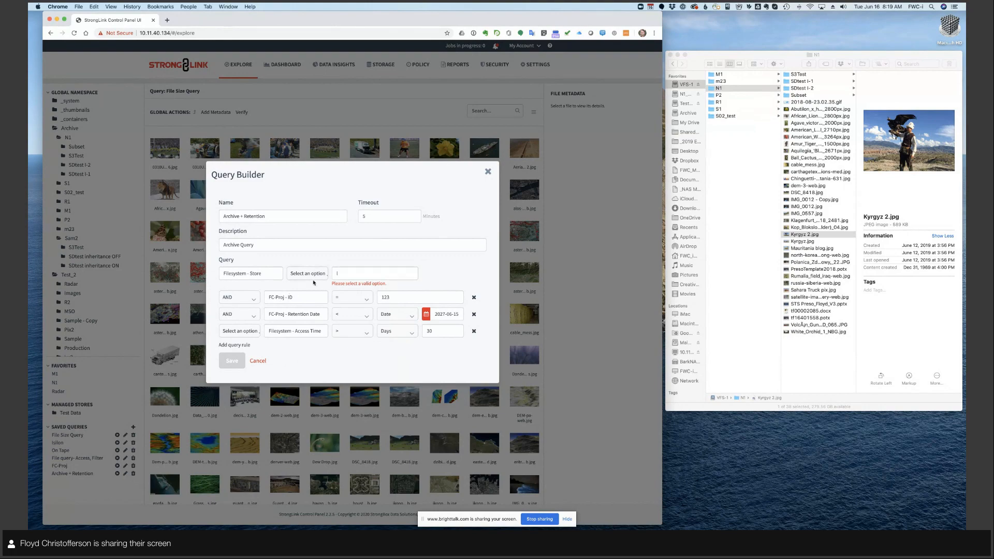
left_click(259, 361)
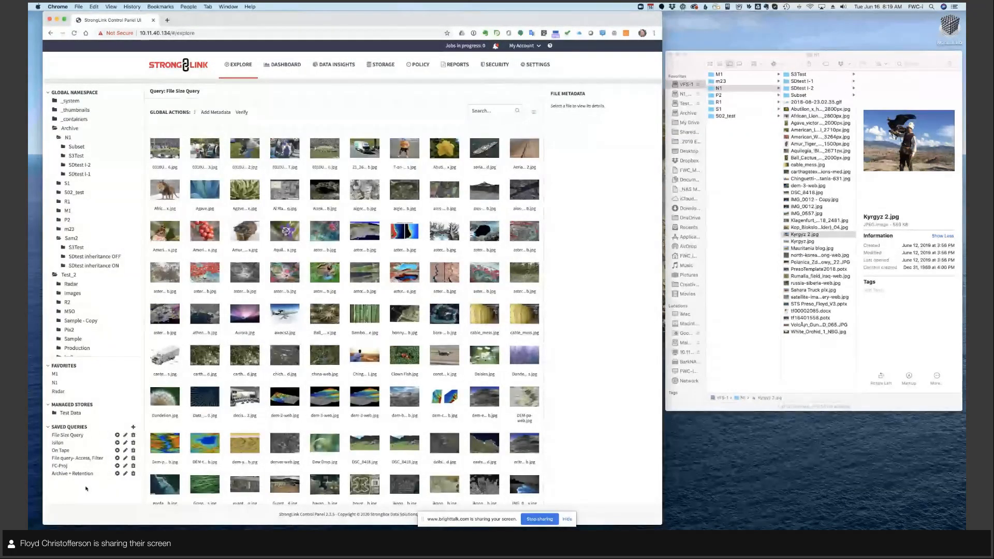
- Run the Archive + Retention saved query and show the Date Modified chart in Data Insights by Count
left_click(118, 474)
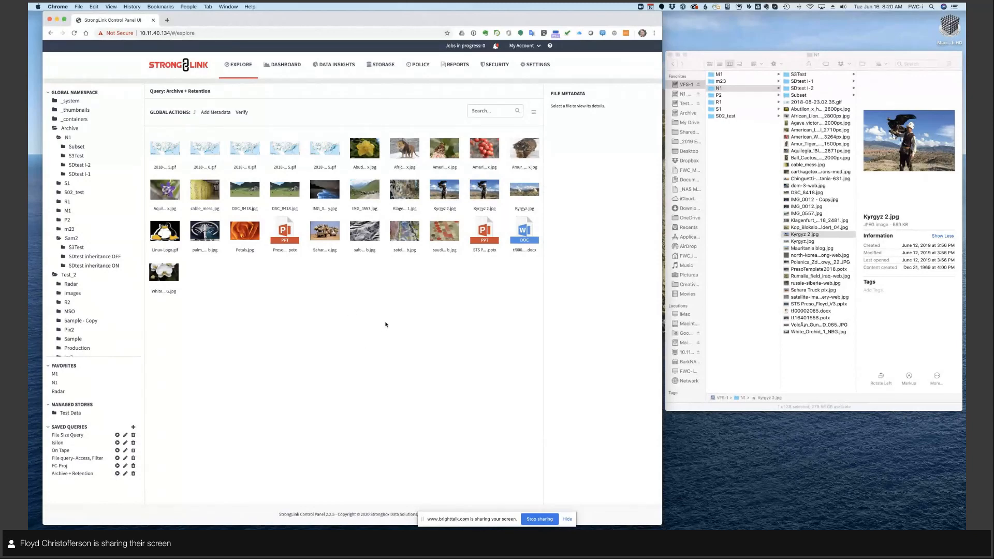
left_click(328, 63)
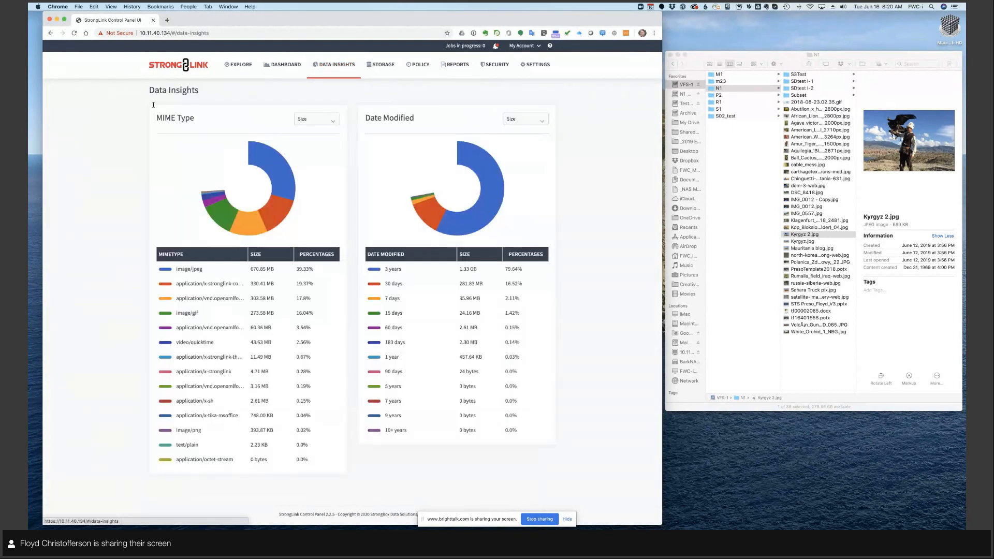
left_click(540, 120)
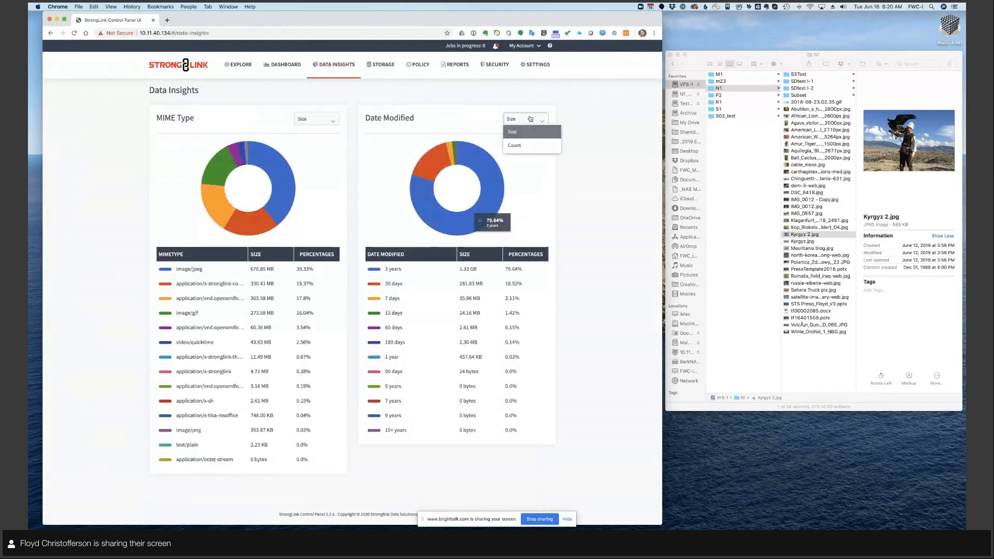
left_click(533, 146)
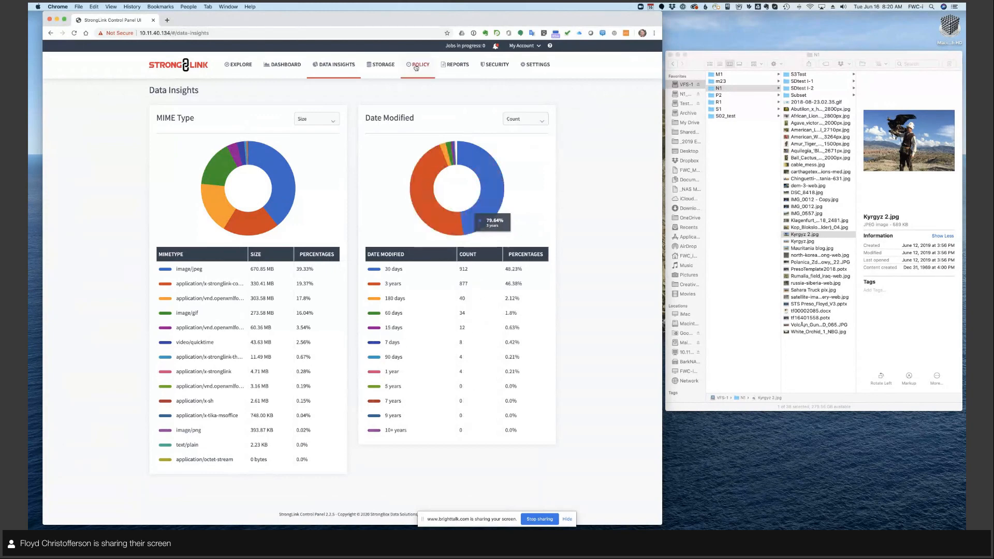
- Review the storage stores, LTFS libraries, policy library and reports, and return to the file explorer
left_click(382, 64)
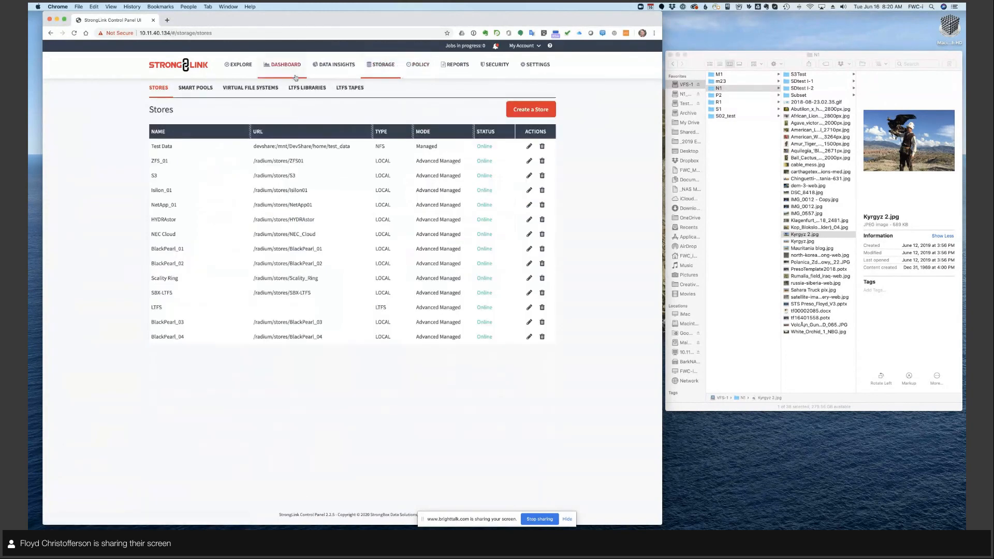
left_click(306, 92)
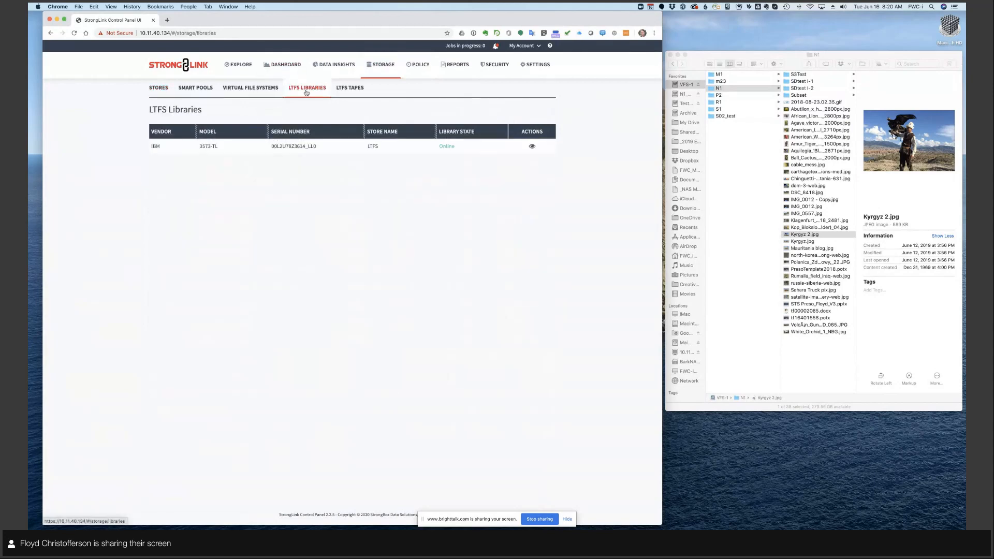
left_click(419, 66)
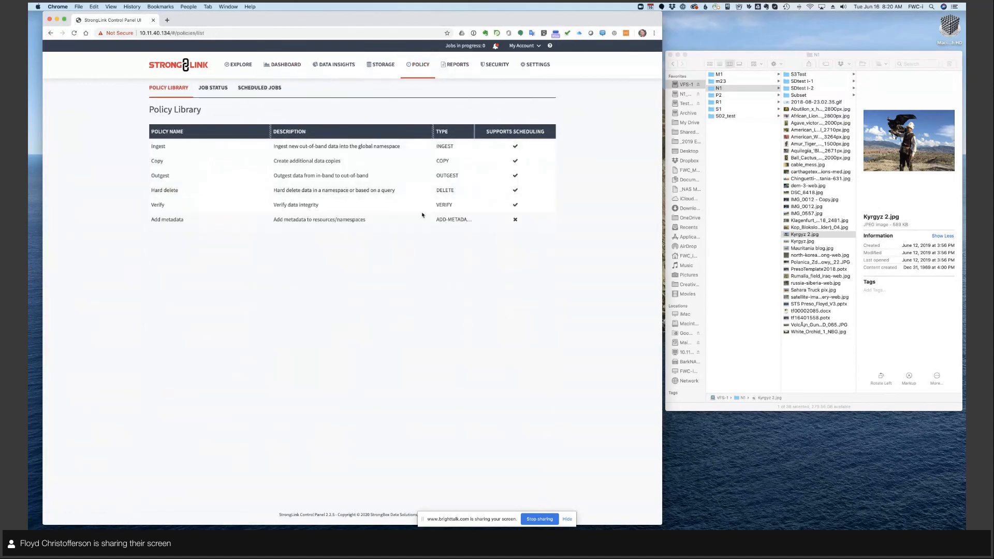
left_click(455, 65)
left_click(241, 65)
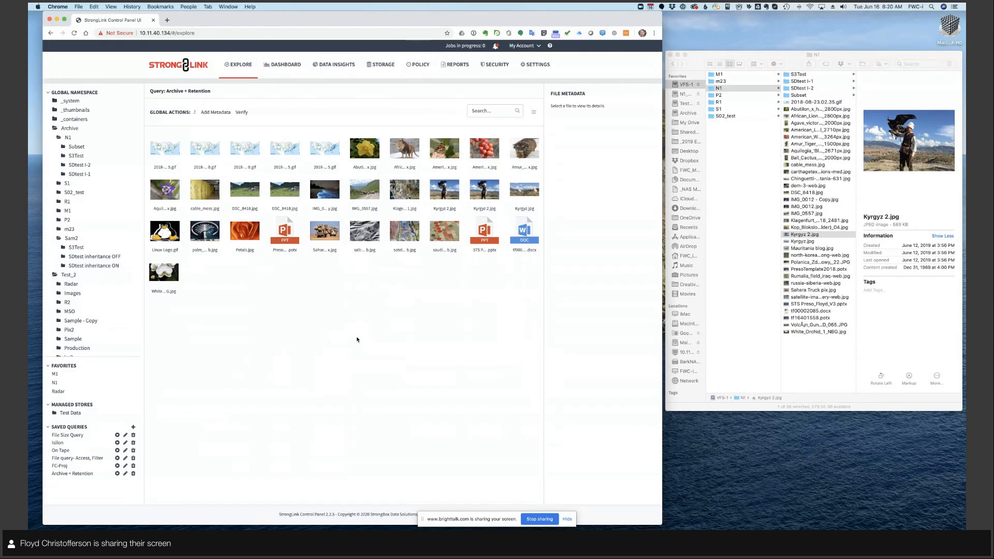
- Show the Data Driven Storage Workflow Automation slide and return to StrongLink's query results
key("ctrl+Left")
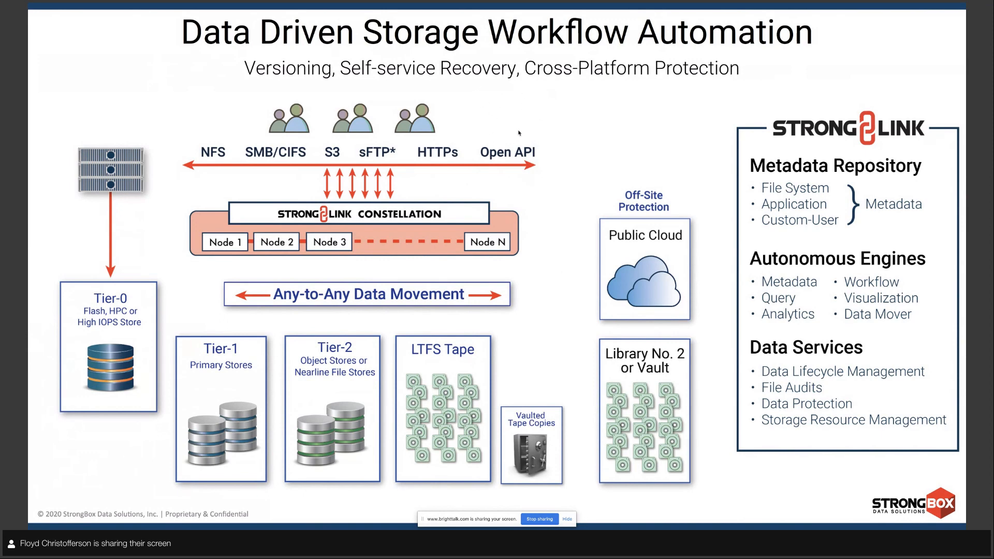
key("ctrl+Right")
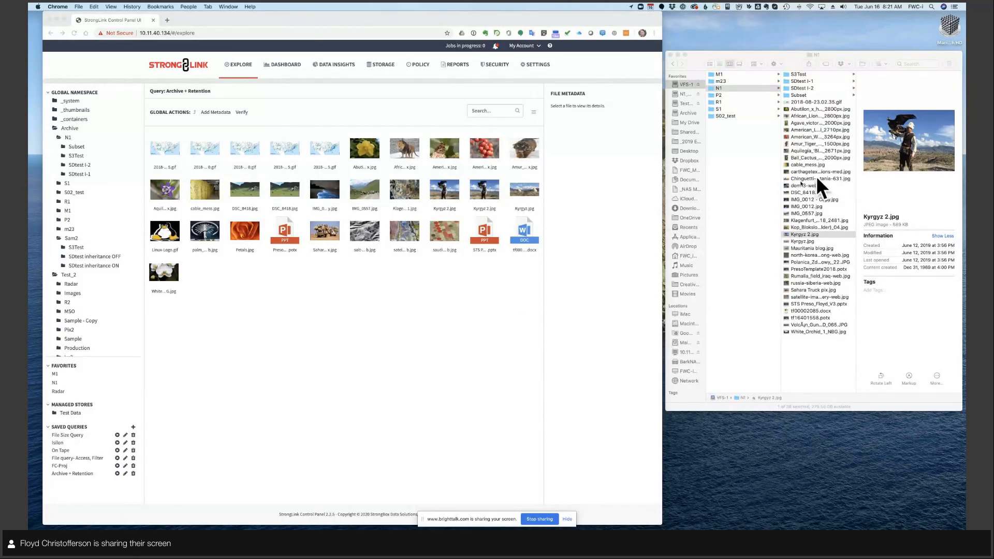
left_click(311, 352)
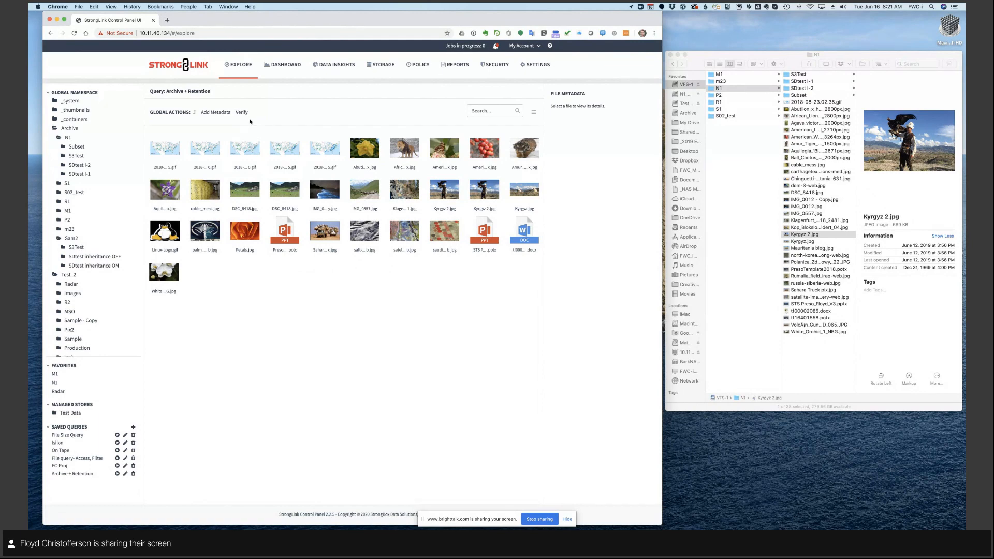
- Start a new scheduled job with the Hard delete policy, deleting from the Tier 1 and Scality RING smart pools
left_click(419, 64)
left_click(269, 92)
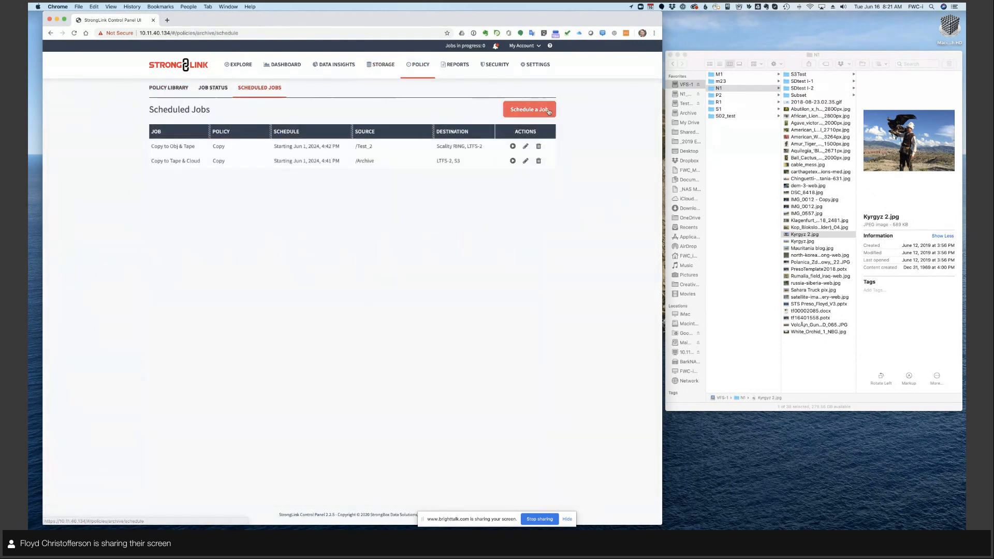
left_click(529, 109)
left_click(305, 249)
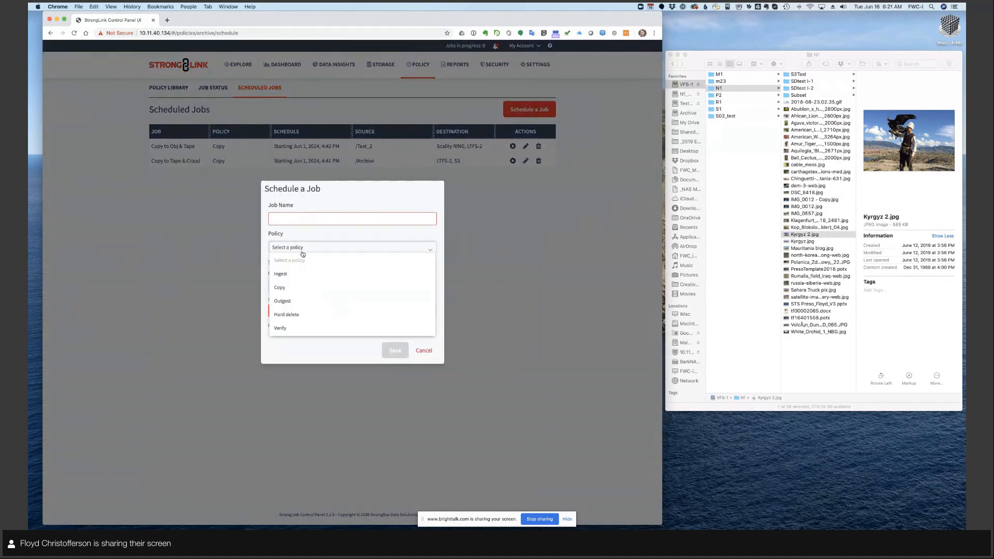
left_click(306, 315)
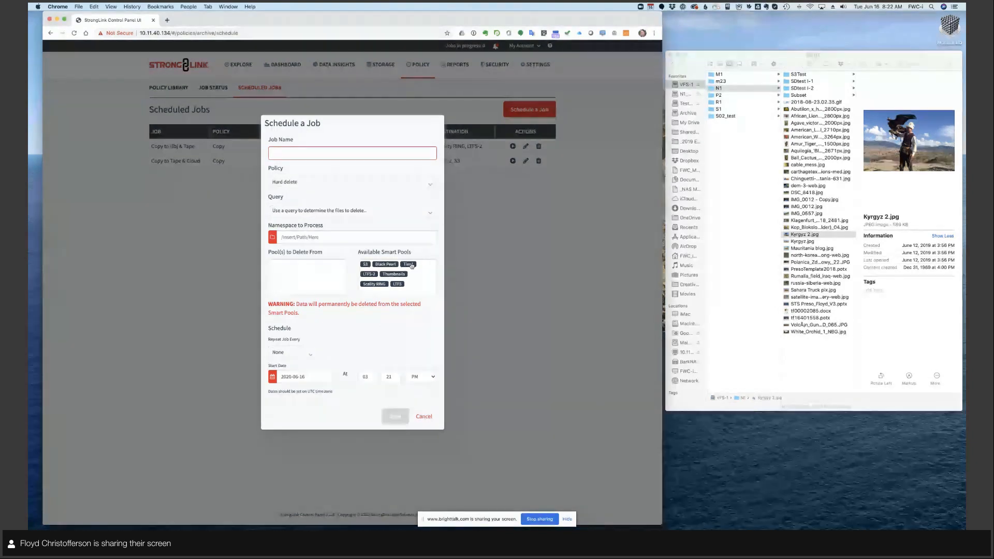
left_click_drag(412, 266, 282, 269)
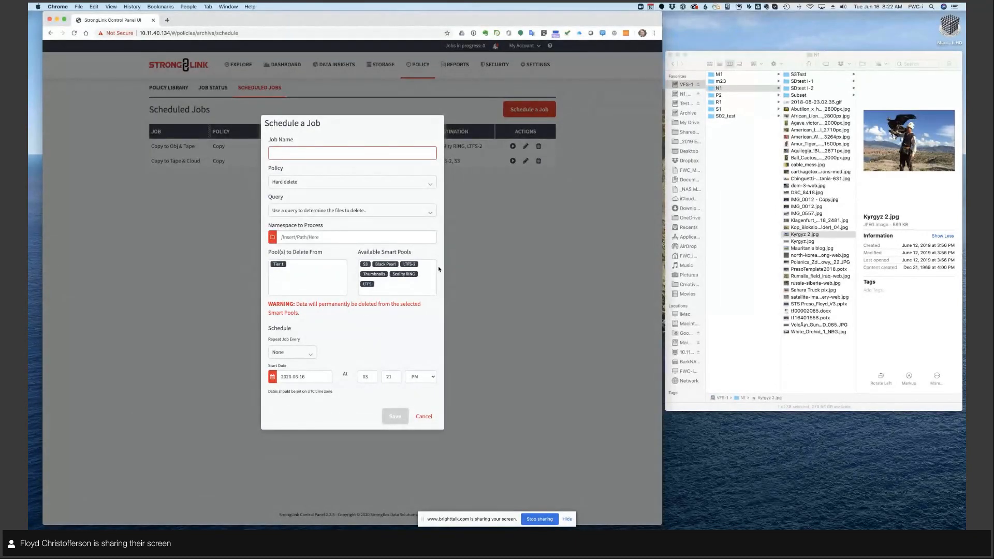
left_click_drag(409, 274, 307, 281)
- Make the job use the Archive + Retention query and repeat every month
left_click(370, 213)
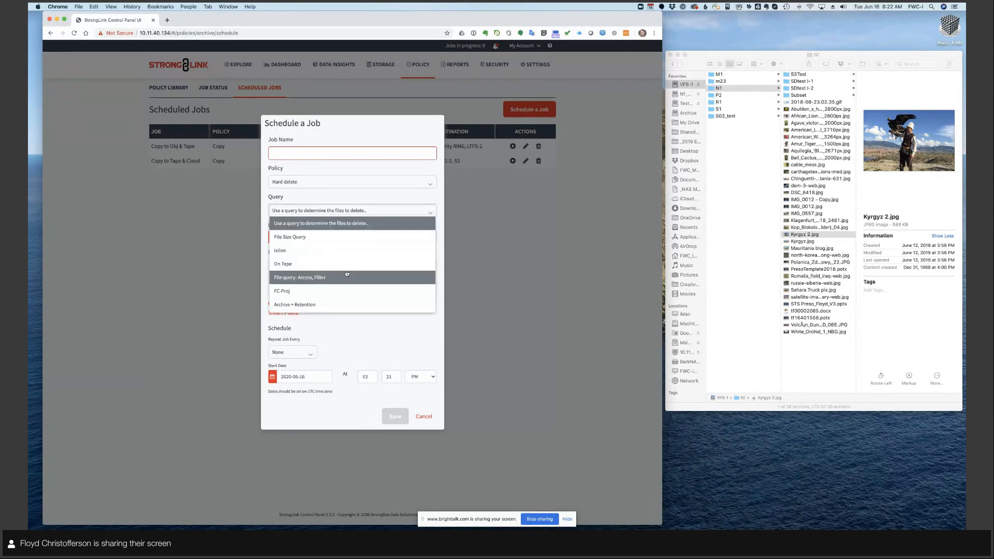
left_click(341, 307)
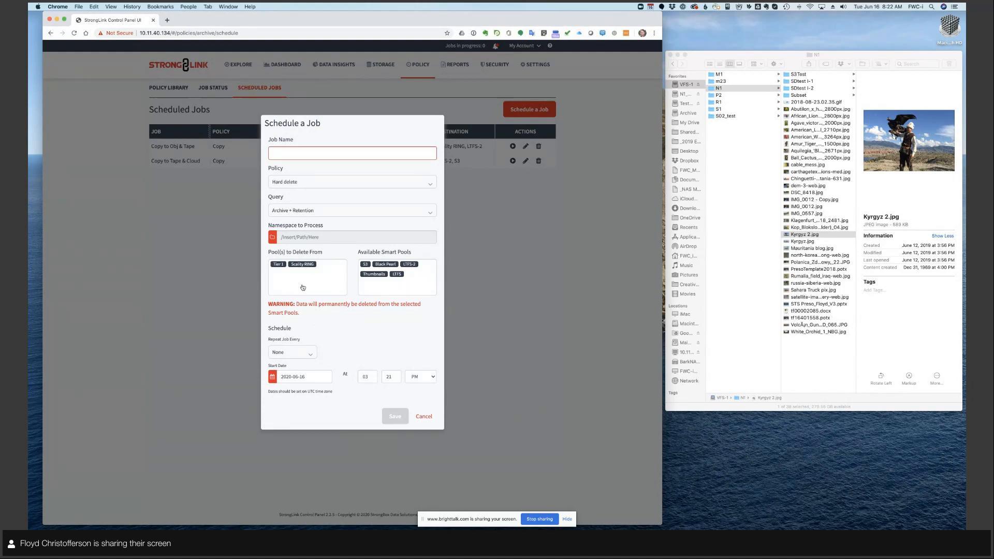
left_click(309, 354)
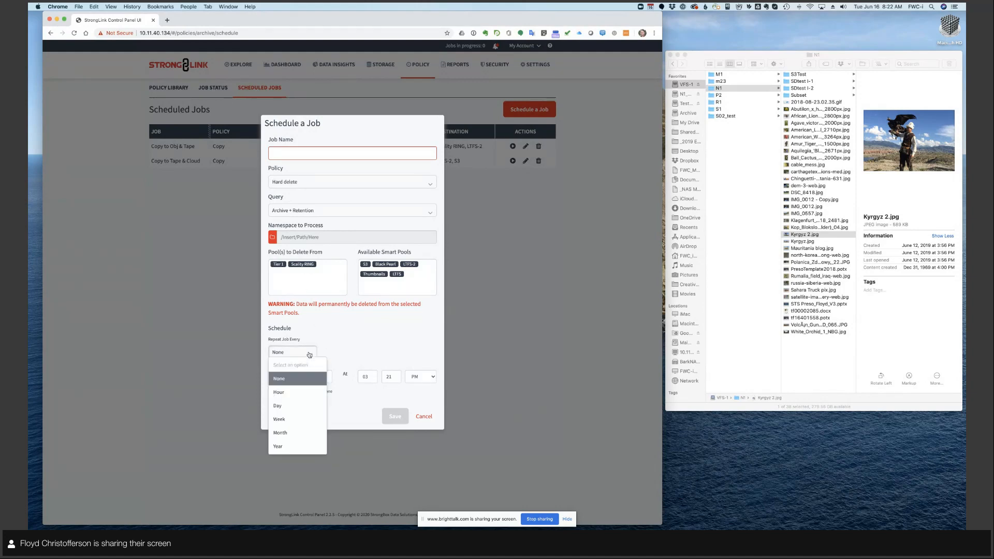
left_click(298, 434)
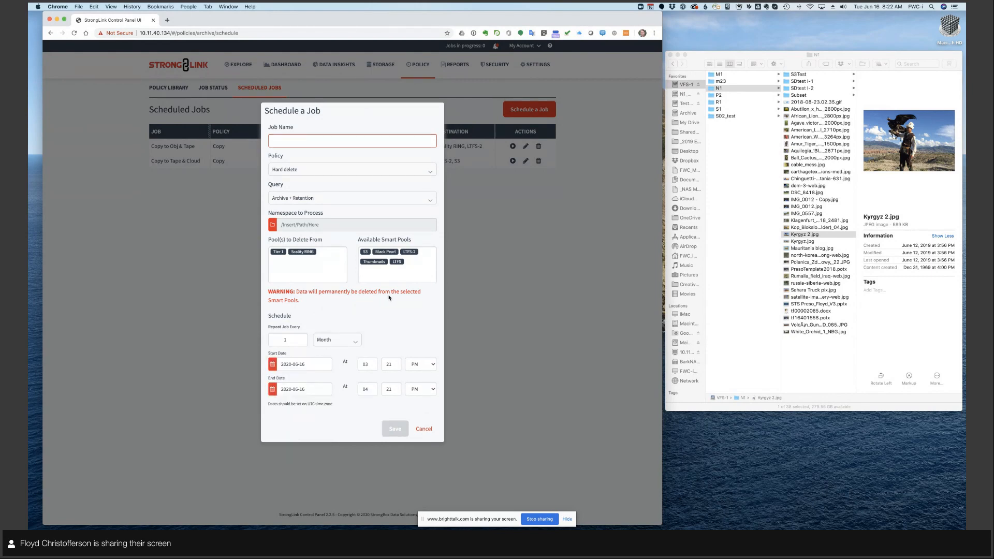
- Try yearly and daily repeat intervals for the hard delete job, discard the job and return to the file explorer
left_click(283, 364)
left_click(326, 340)
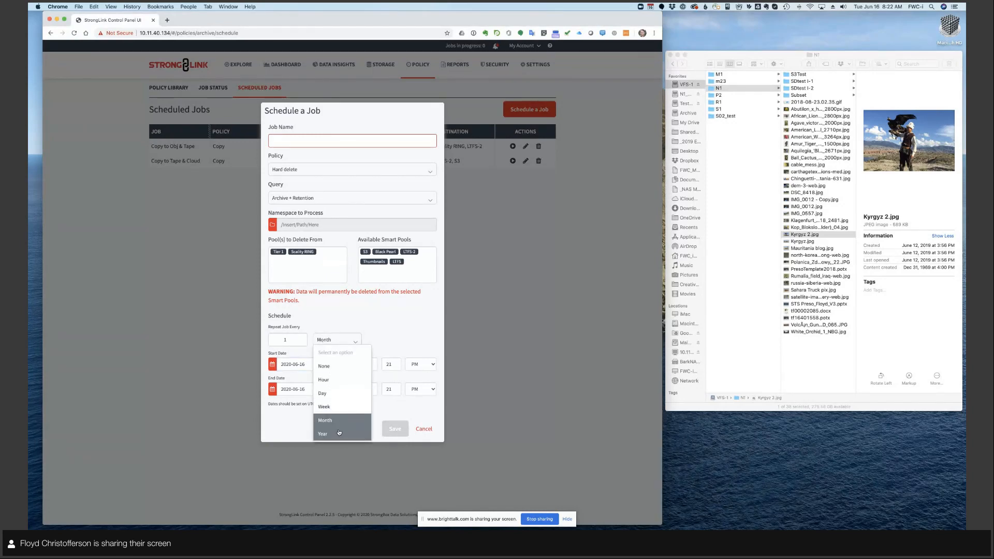
left_click(339, 433)
left_click(339, 340)
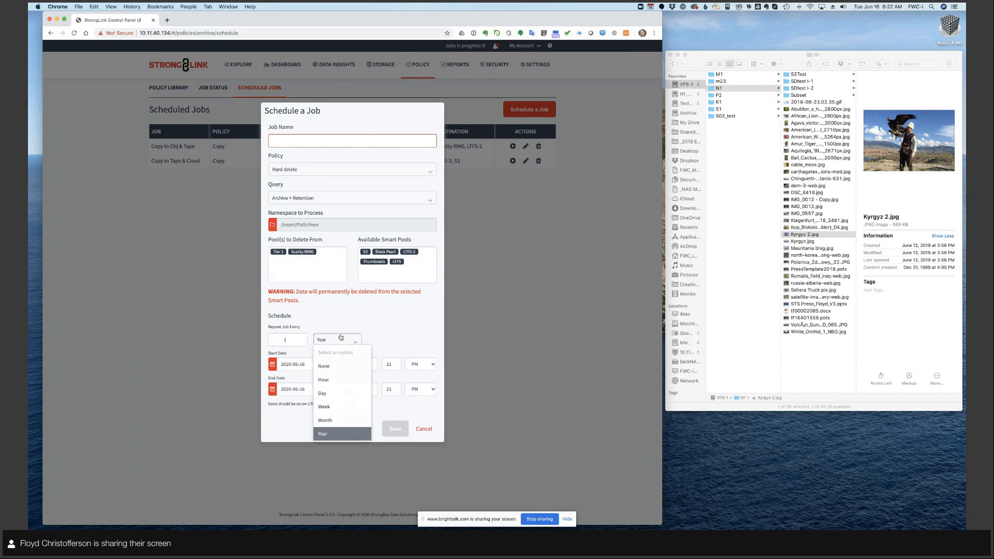
left_click(339, 393)
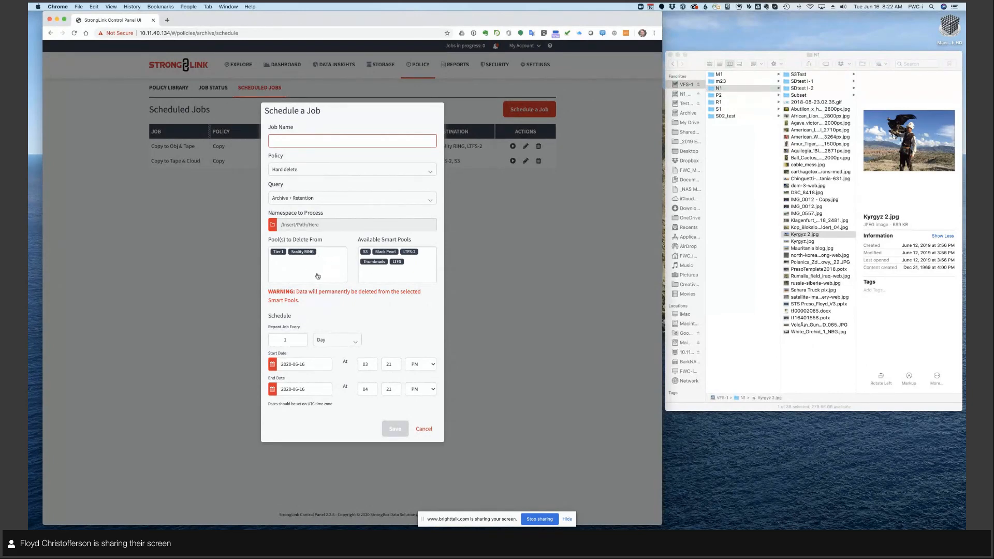
left_click(424, 429)
left_click(238, 64)
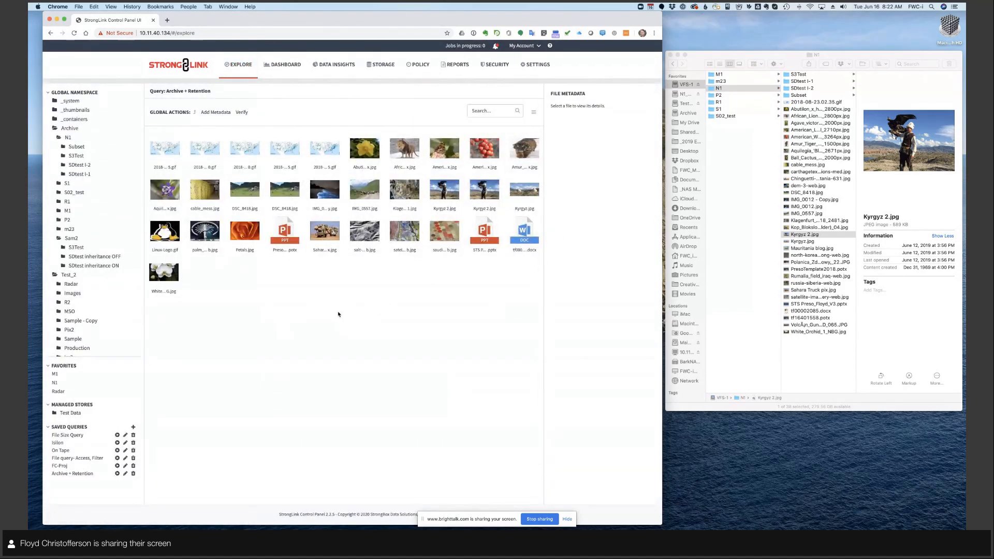
- Set up a scheduled Query Results report based on the Archive + Retention query, and close it without saving
left_click(419, 66)
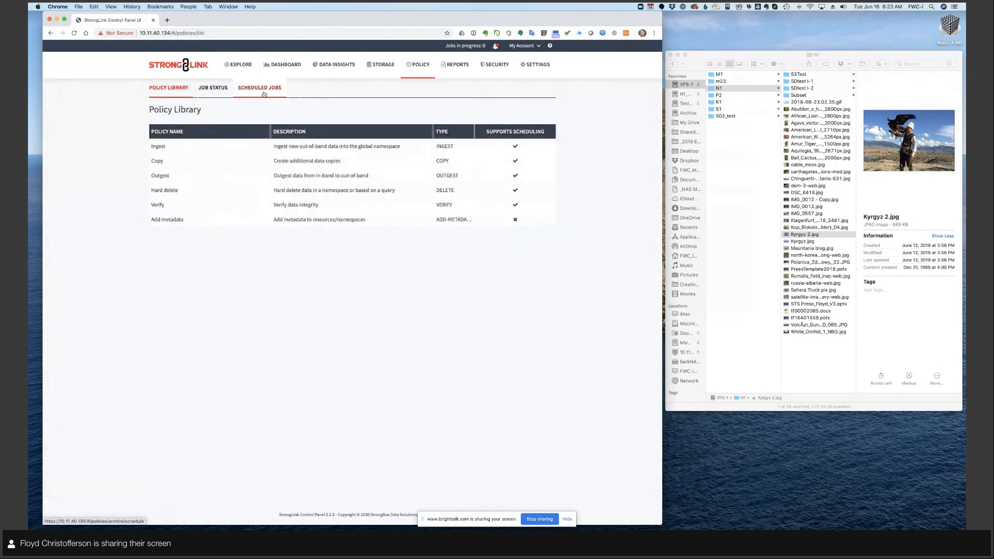
left_click(455, 65)
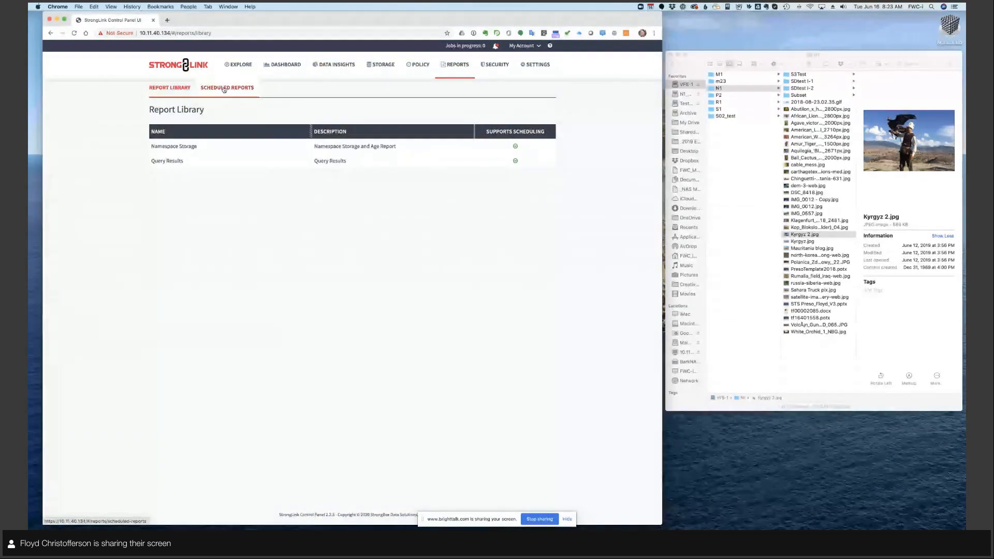
left_click(224, 89)
left_click(526, 110)
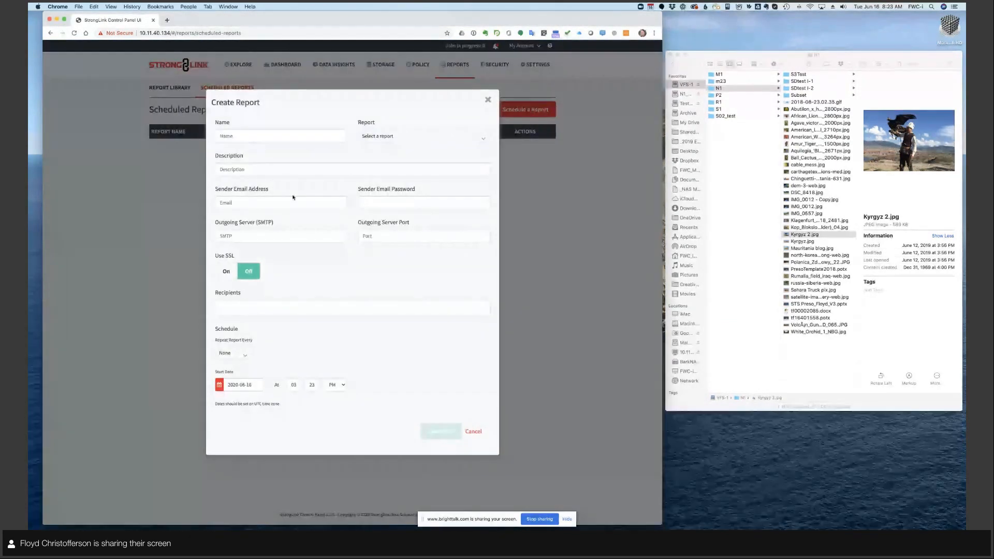
left_click(399, 137)
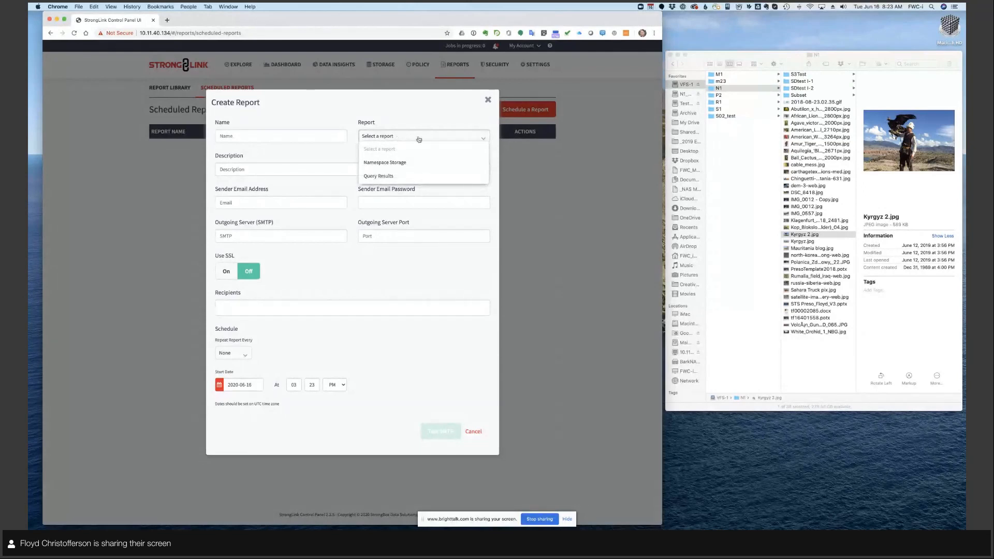
left_click(417, 137)
left_click(392, 138)
left_click(393, 176)
left_click(333, 188)
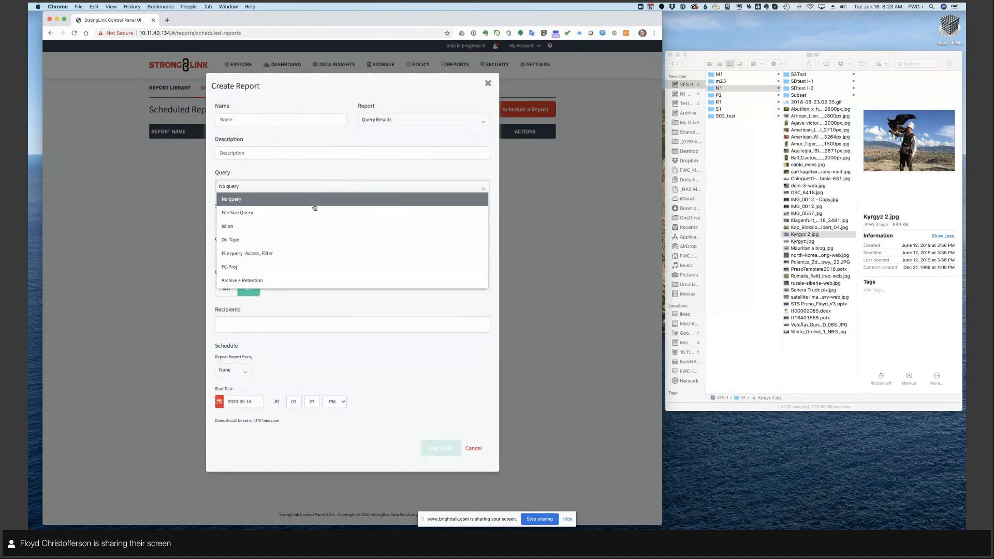
left_click(315, 280)
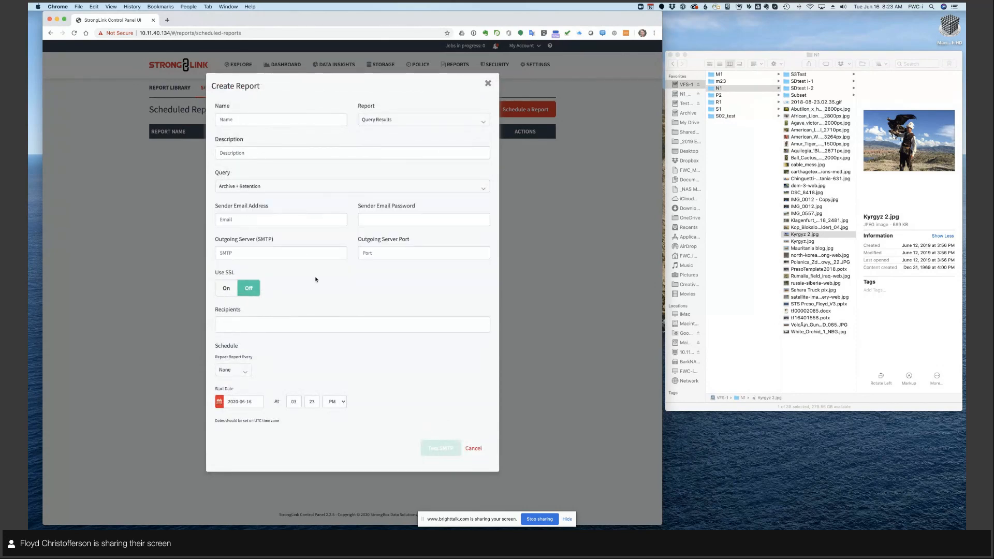
left_click(487, 82)
- Review the scheduled policy jobs and return to the file explorer
left_click(417, 64)
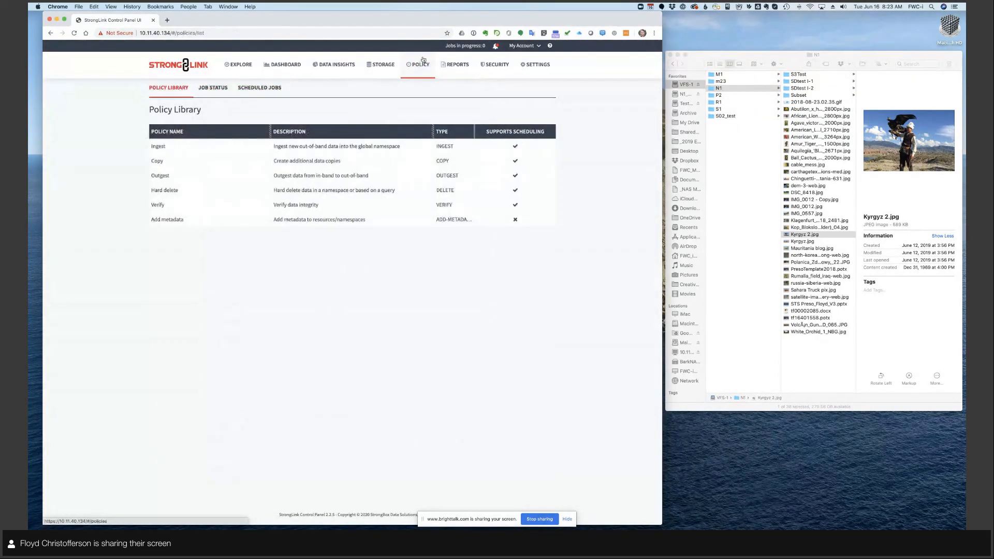
left_click(264, 88)
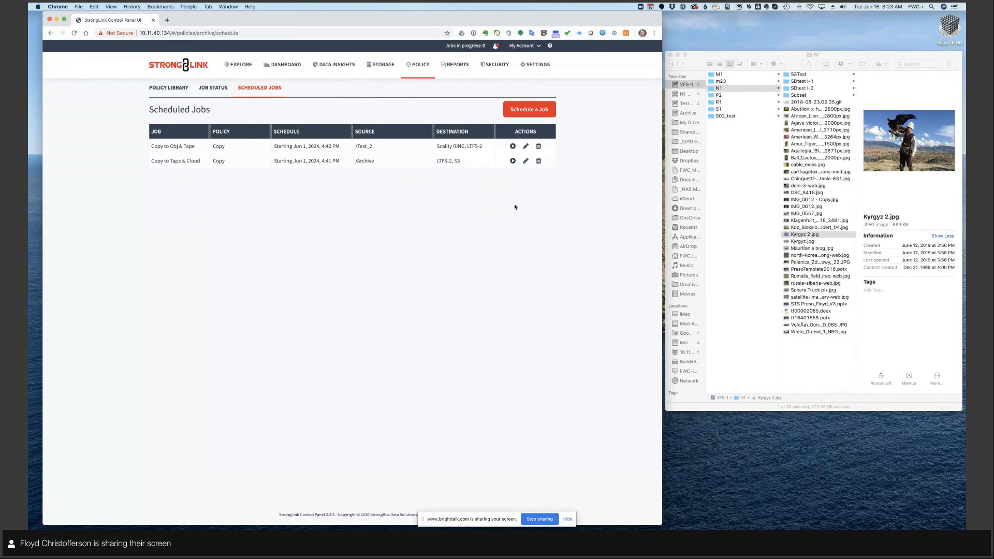
left_click(236, 64)
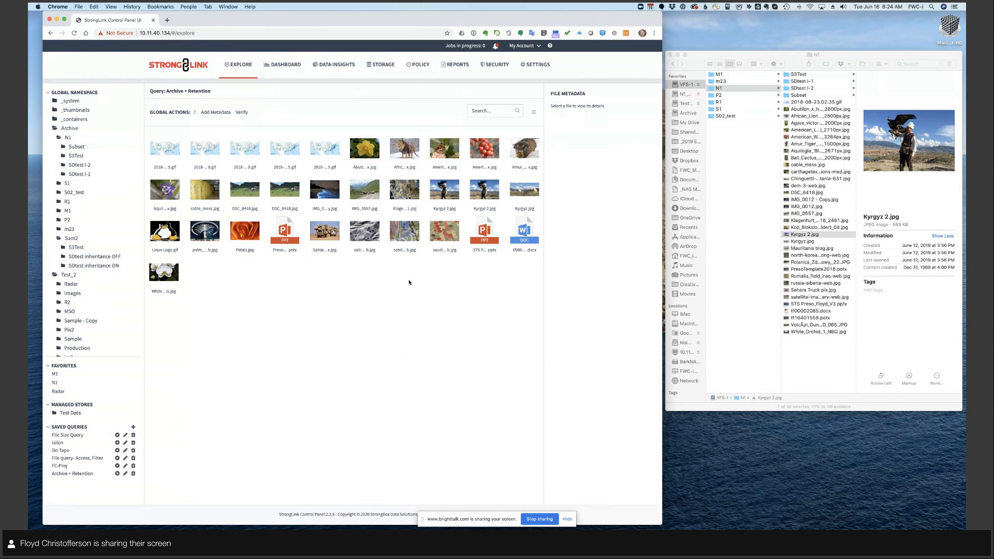
- Start a new metadata schema in the settings and define its first field as ID with type String
left_click(537, 65)
left_click(515, 109)
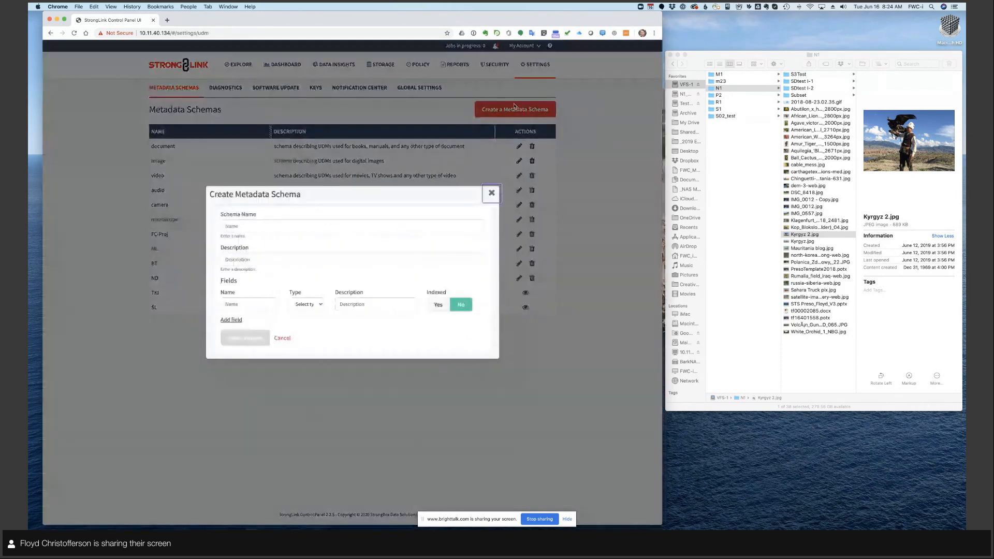
left_click(236, 305)
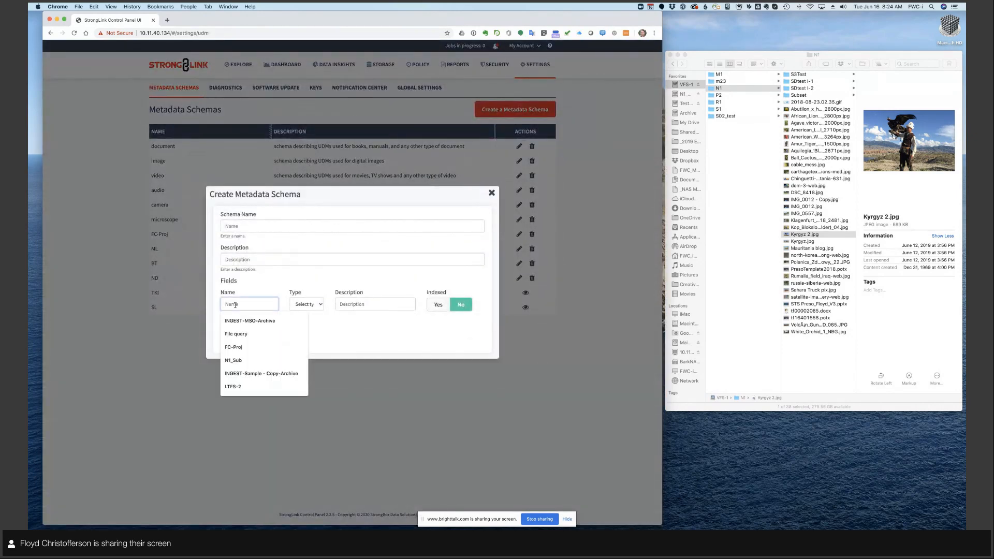
type("Id")
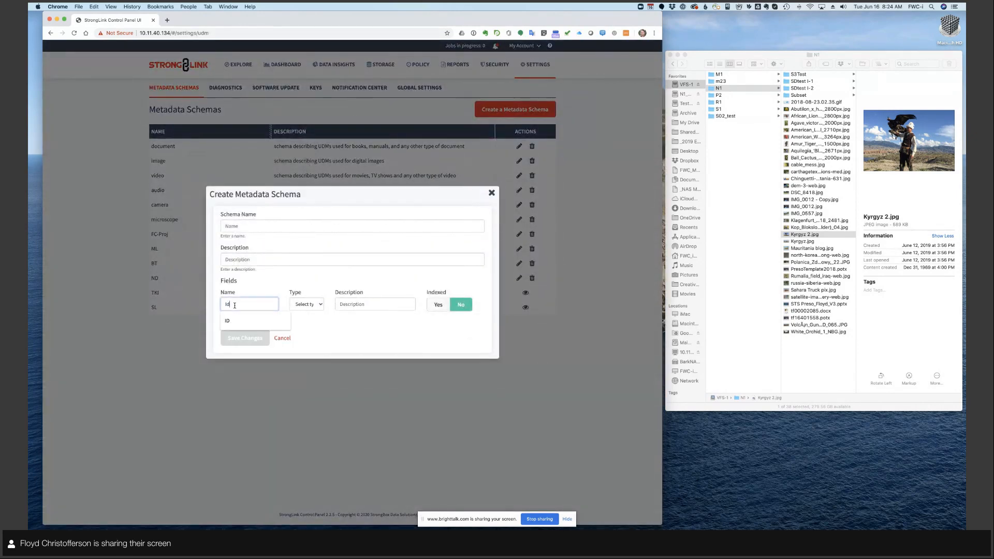
left_click(227, 321)
left_click(305, 305)
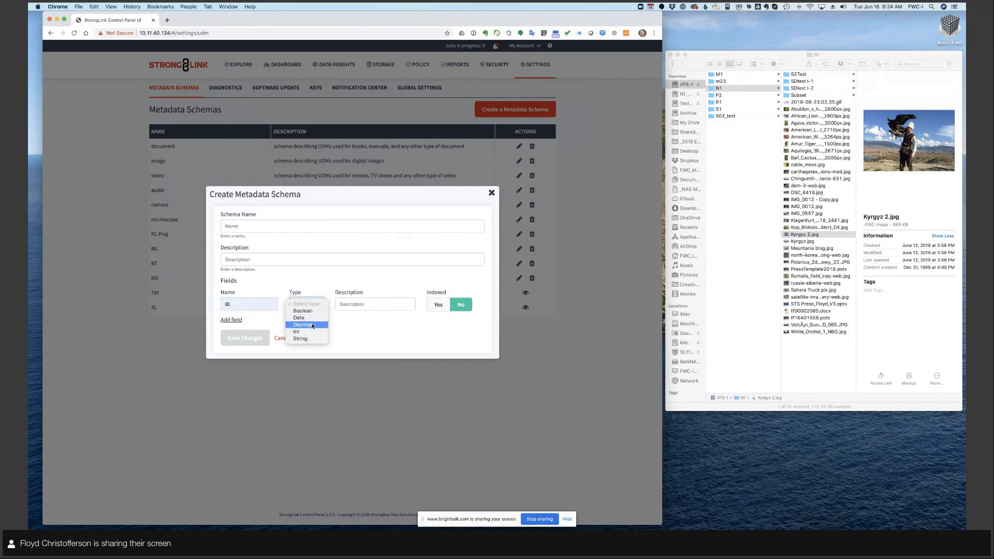
left_click(310, 338)
key("Tab")
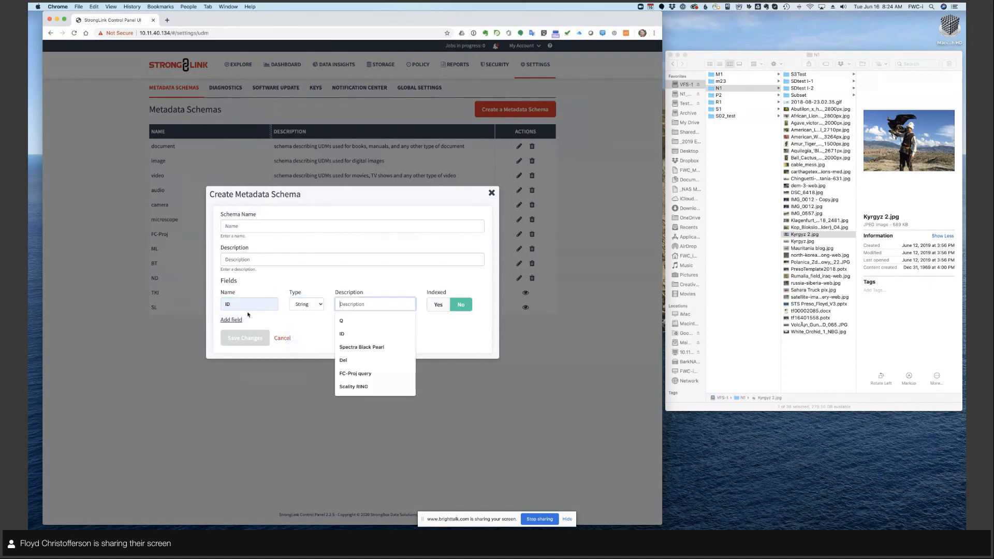
- Add a Date field and a Boolean field to the new schema, and discard the schema
left_click(231, 319)
left_click(306, 314)
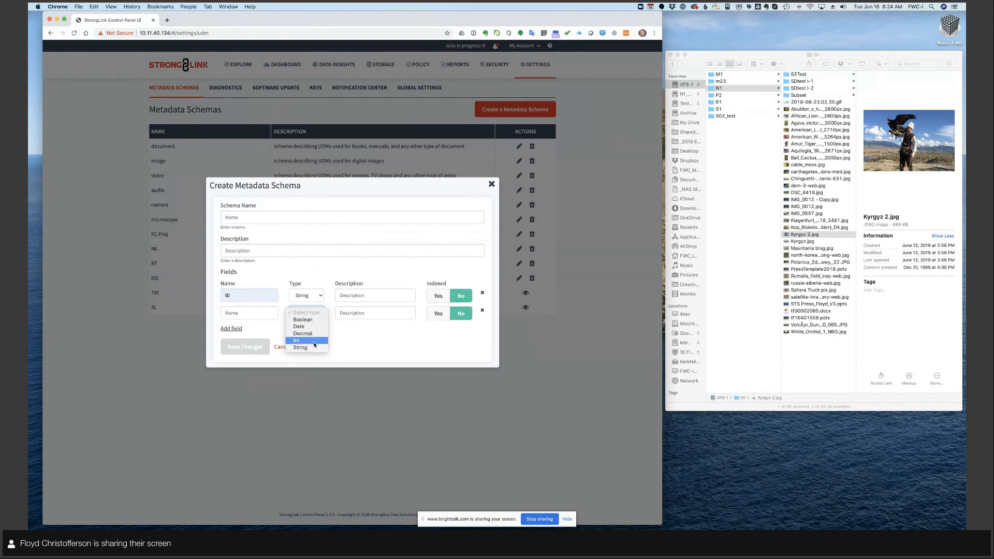
left_click(303, 328)
left_click(236, 330)
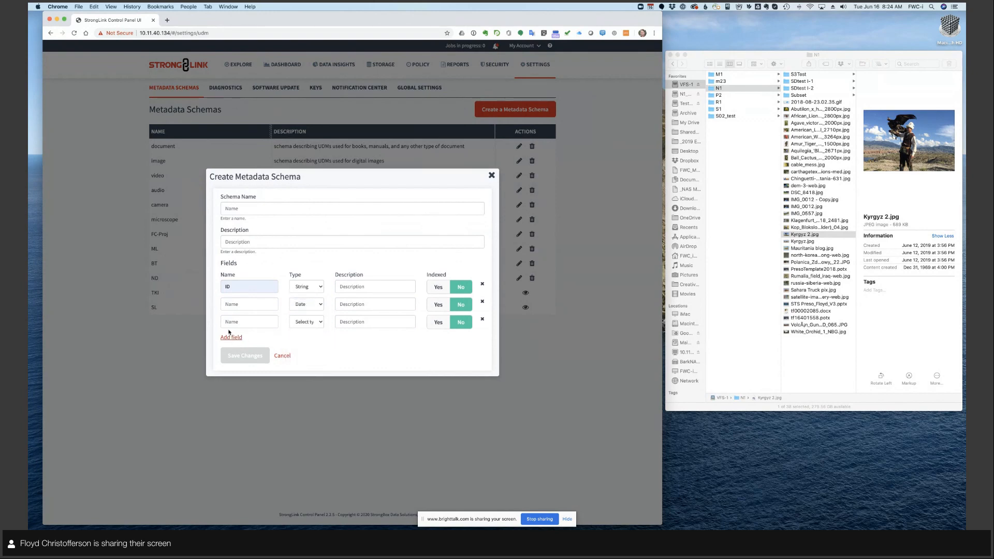
left_click(315, 325)
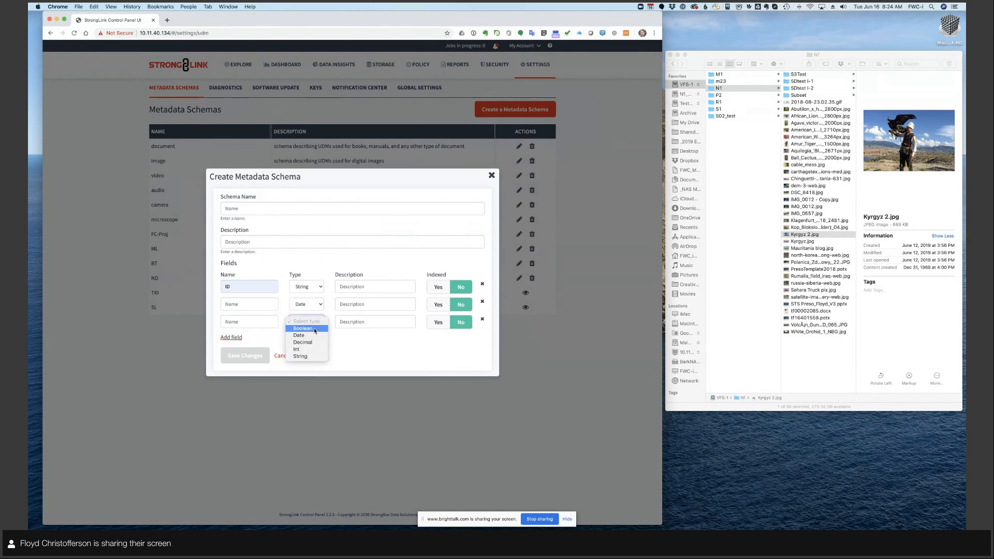
left_click(315, 329)
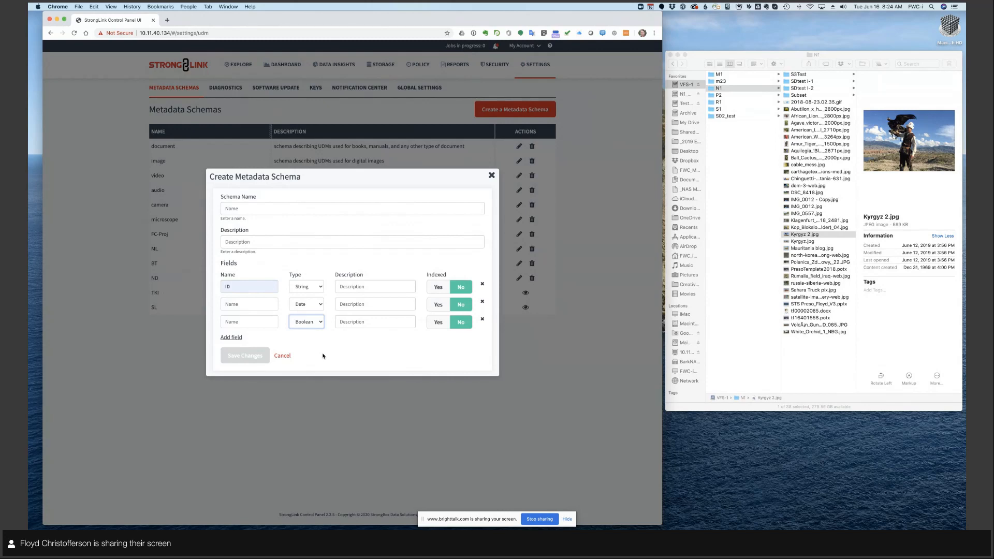
left_click(282, 355)
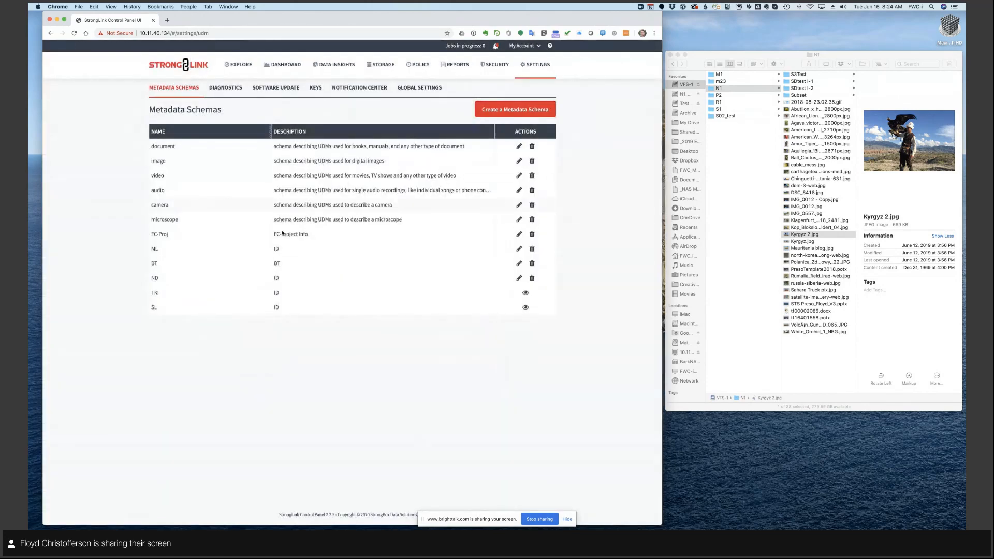
- Return to the file explorer and switch to the Data Driven Storage Workflow Automation slide
left_click(237, 65)
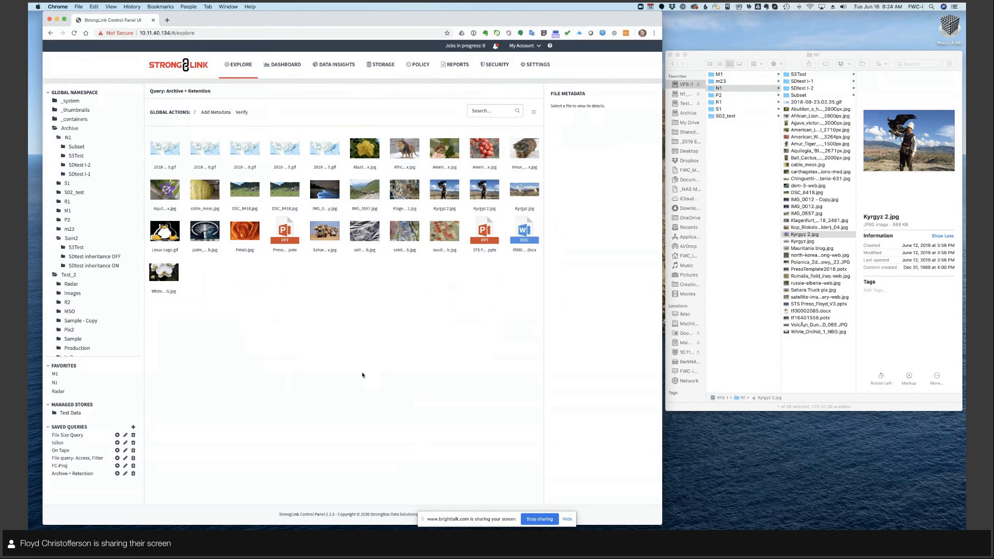
key("ctrl+Left")
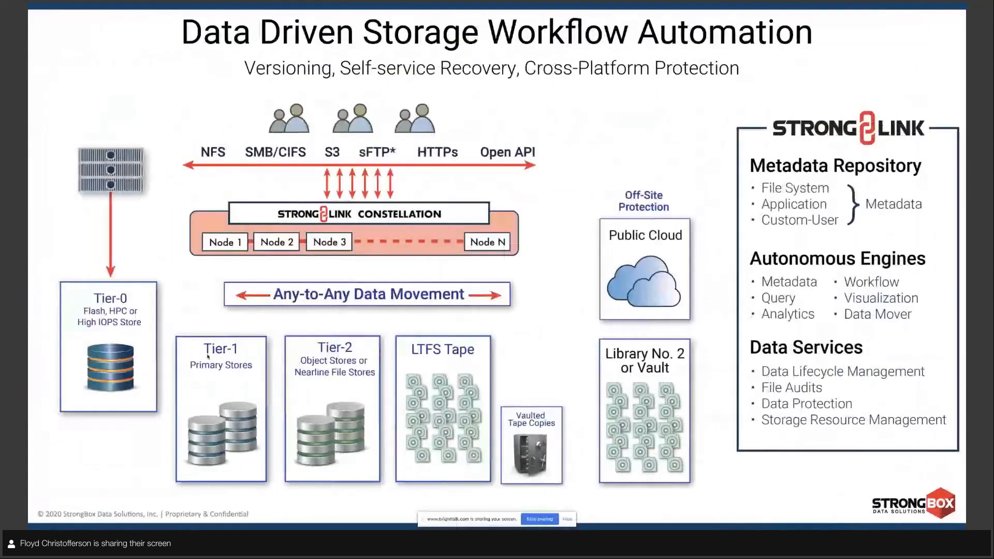